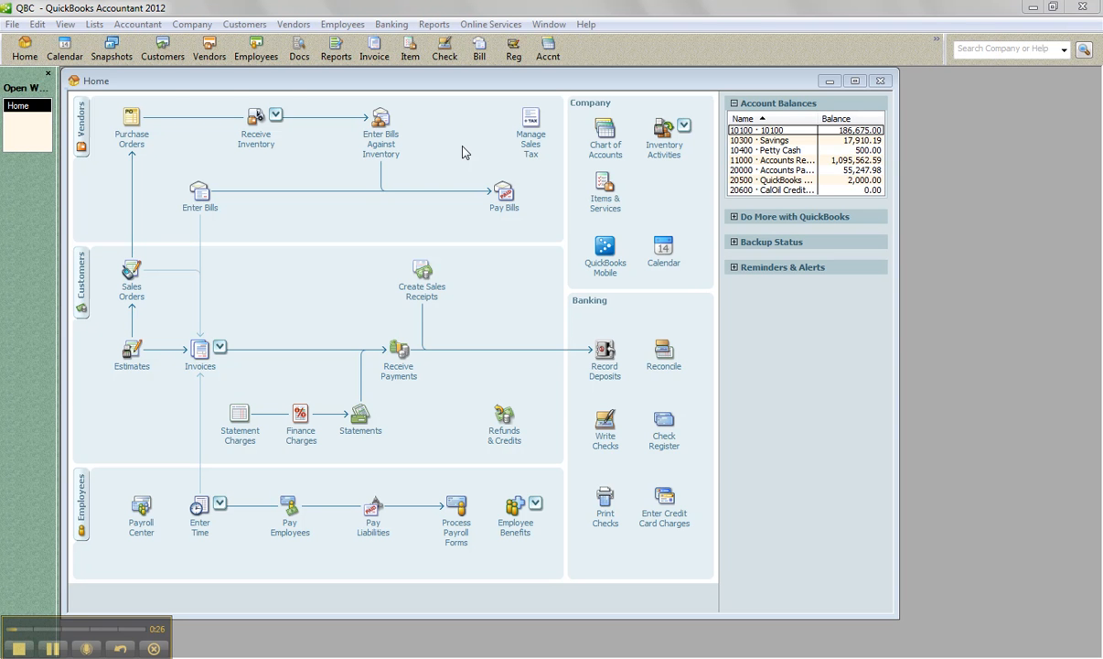
# Review the company-wide Sales & Customers preferences for sales orders, including the duplicate-number warning and template options.
pyautogui.click(37, 24)
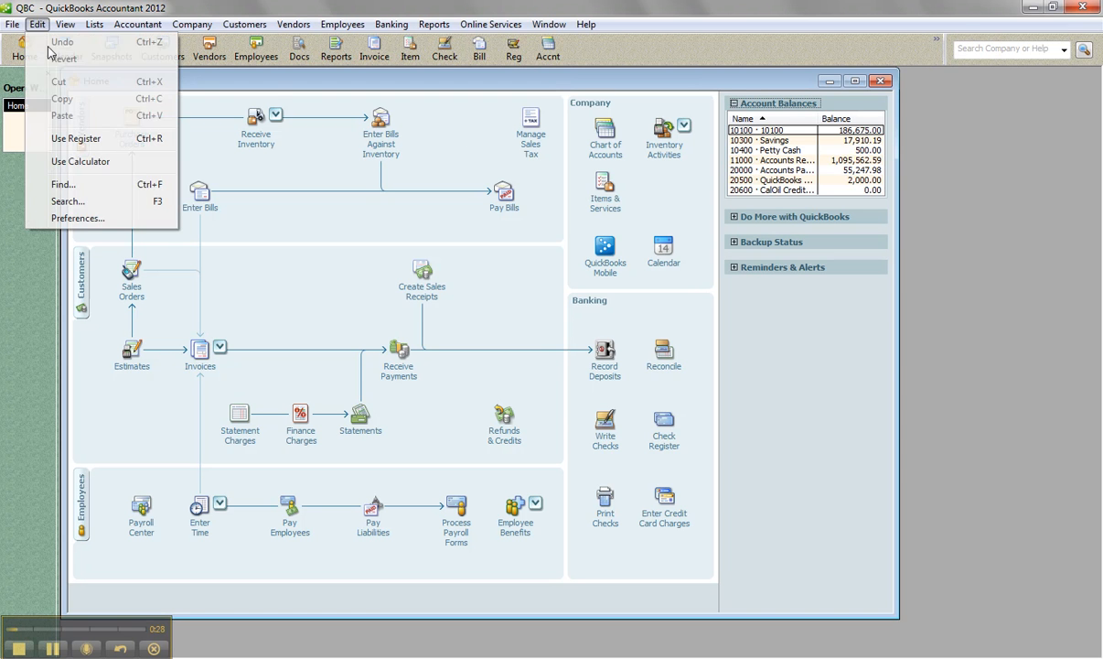
pyautogui.click(88, 219)
pyautogui.moveTo(694, 117); pyautogui.dragTo(389, 110)
pyautogui.click(316, 366)
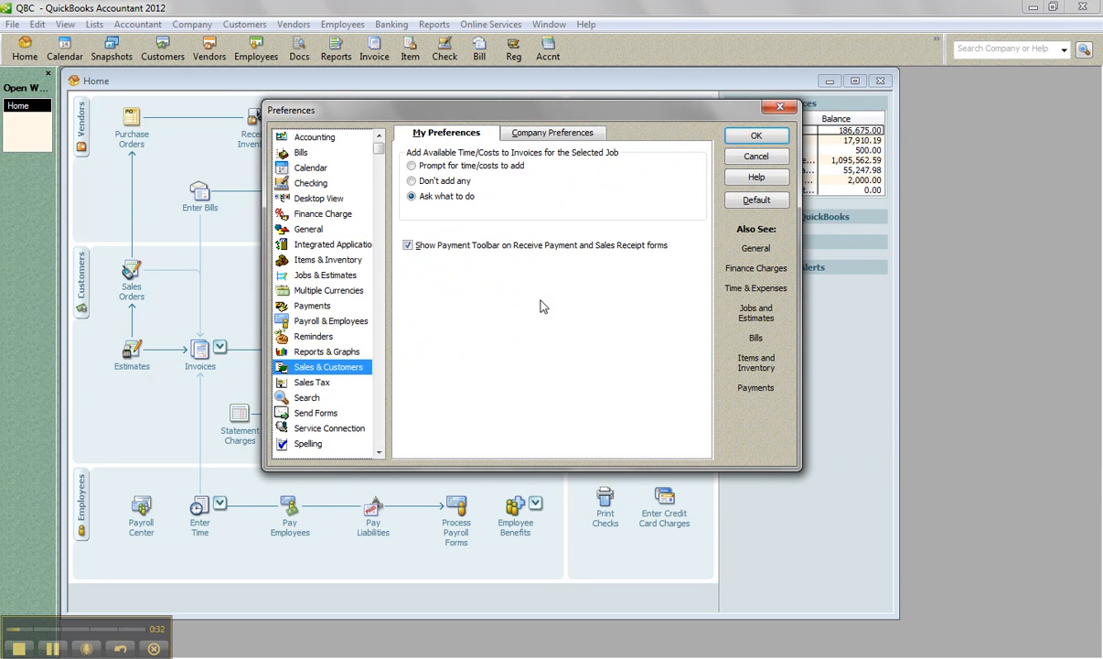
pyautogui.click(535, 134)
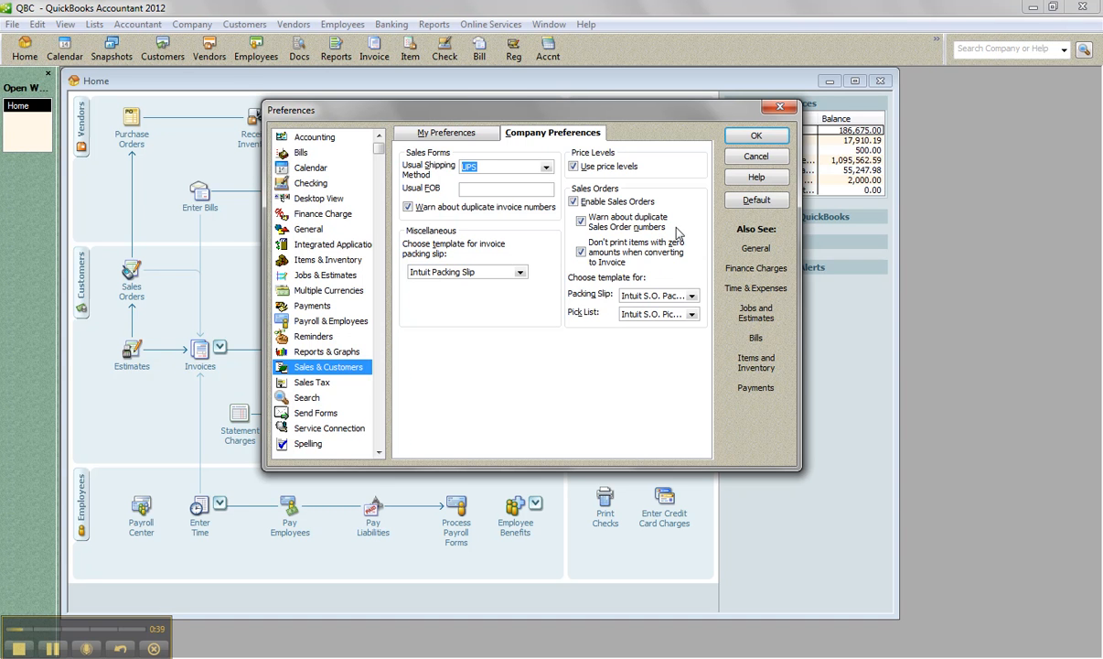
pyautogui.click(755, 135)
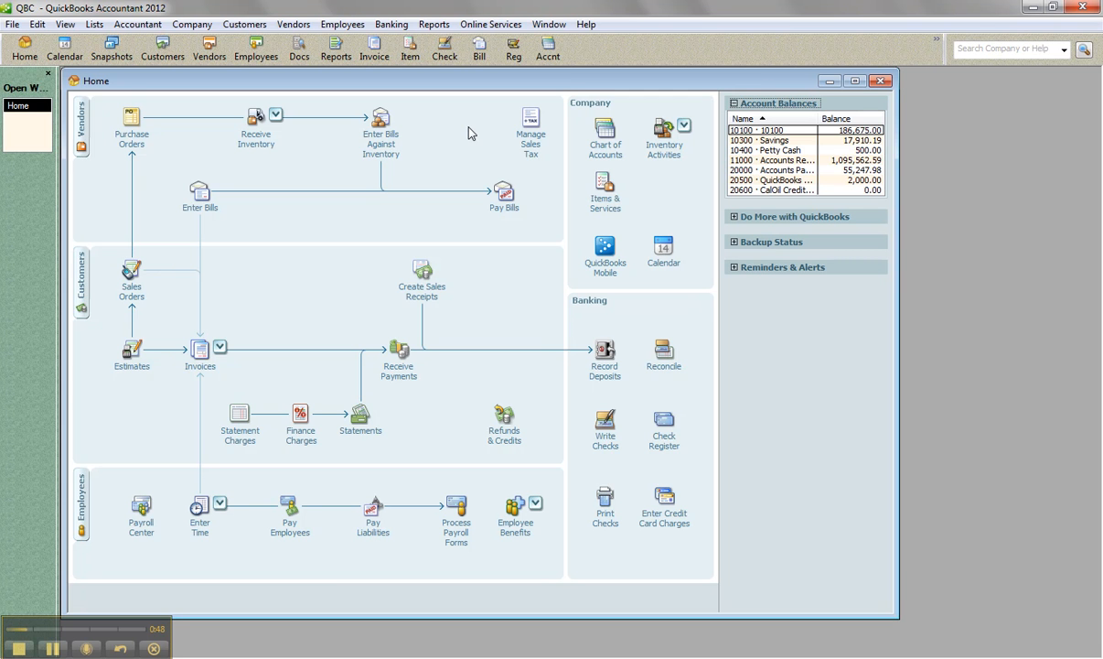
# Start a new sales order for the existing customer and maximize the order form.
pyautogui.click(133, 273)
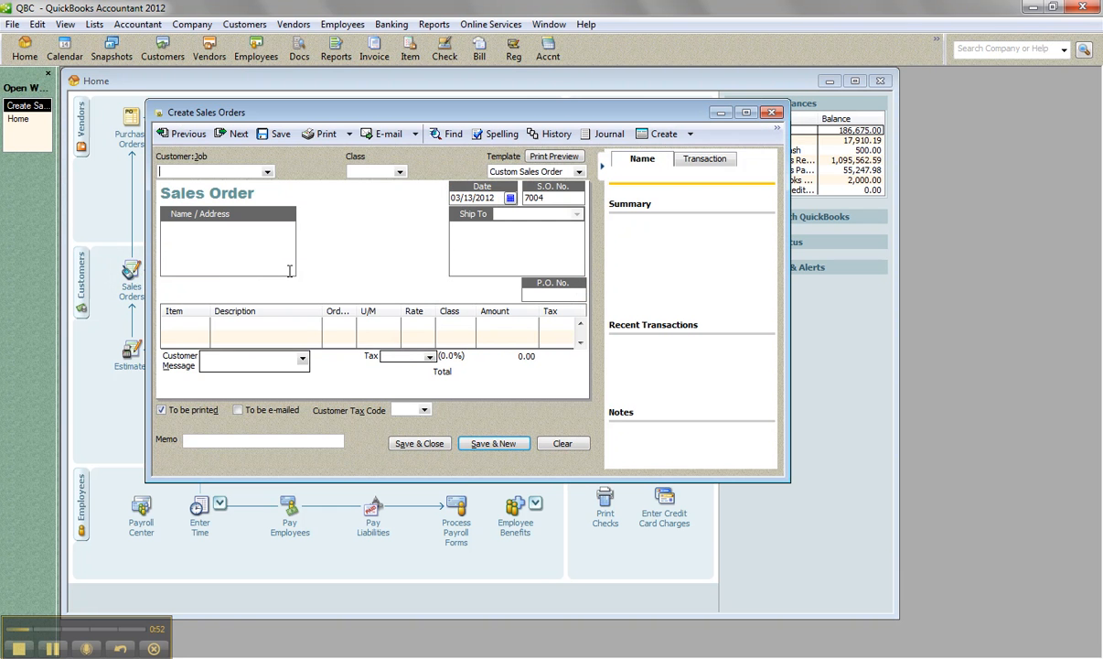
pyautogui.click(267, 173)
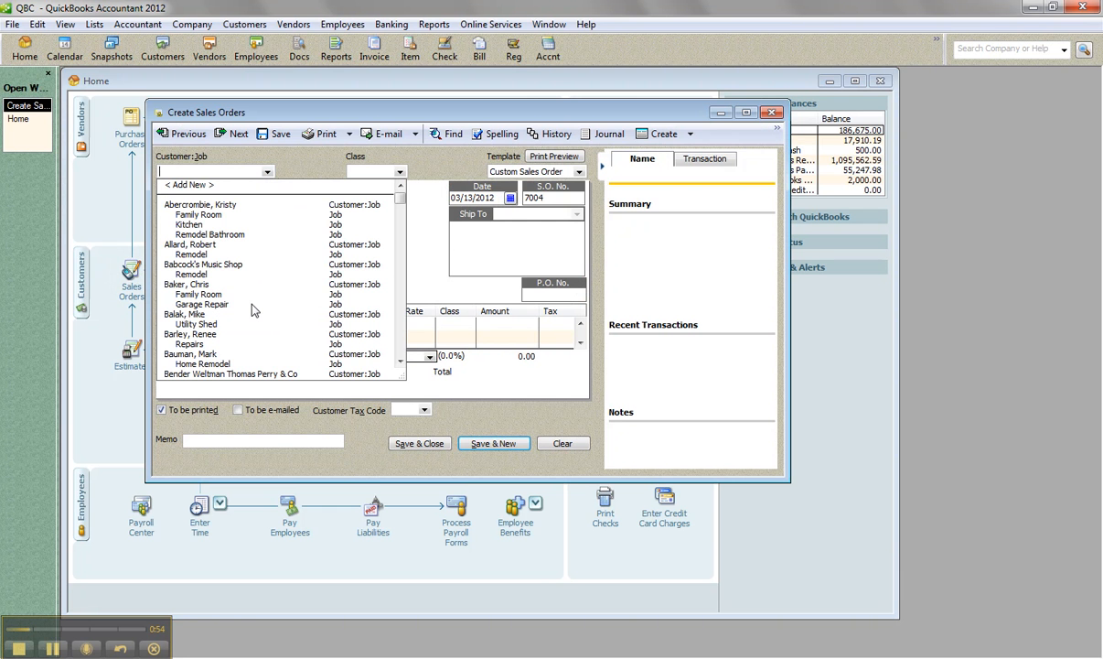
pyautogui.scroll(-8, 256, 307)
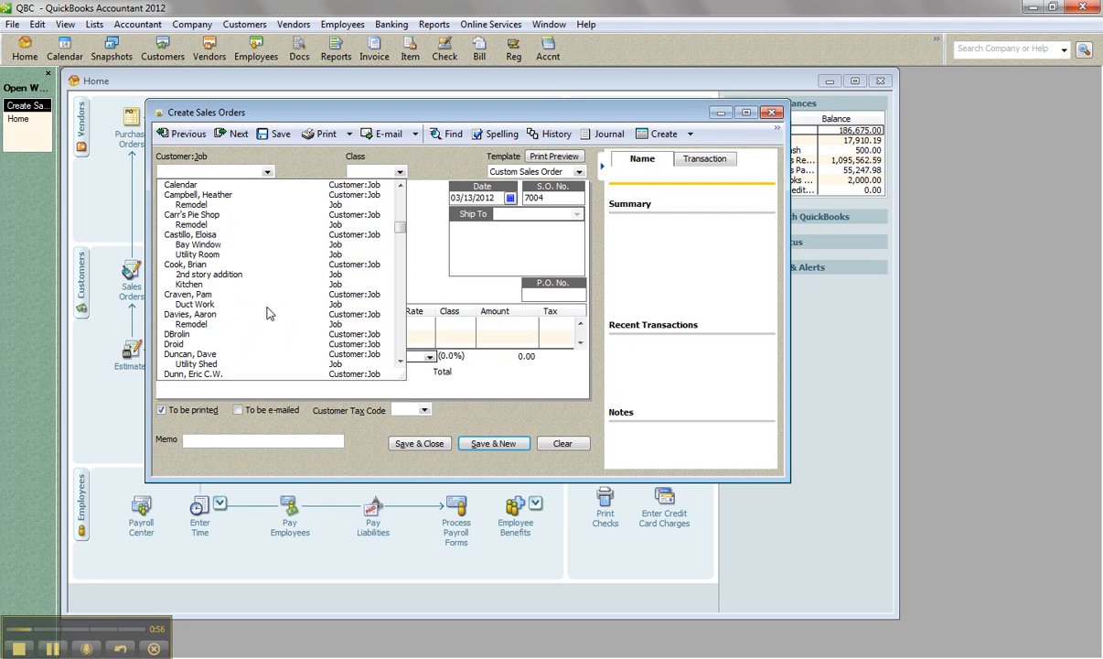
pyautogui.click(178, 334)
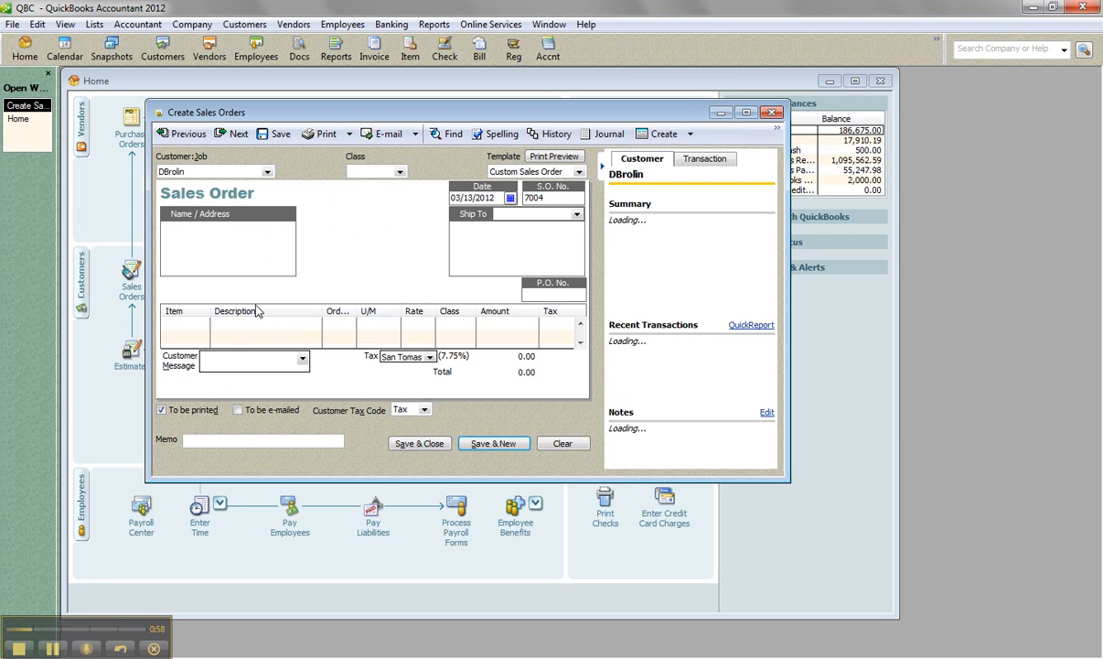
pyautogui.moveTo(453, 481); pyautogui.dragTo(453, 575)
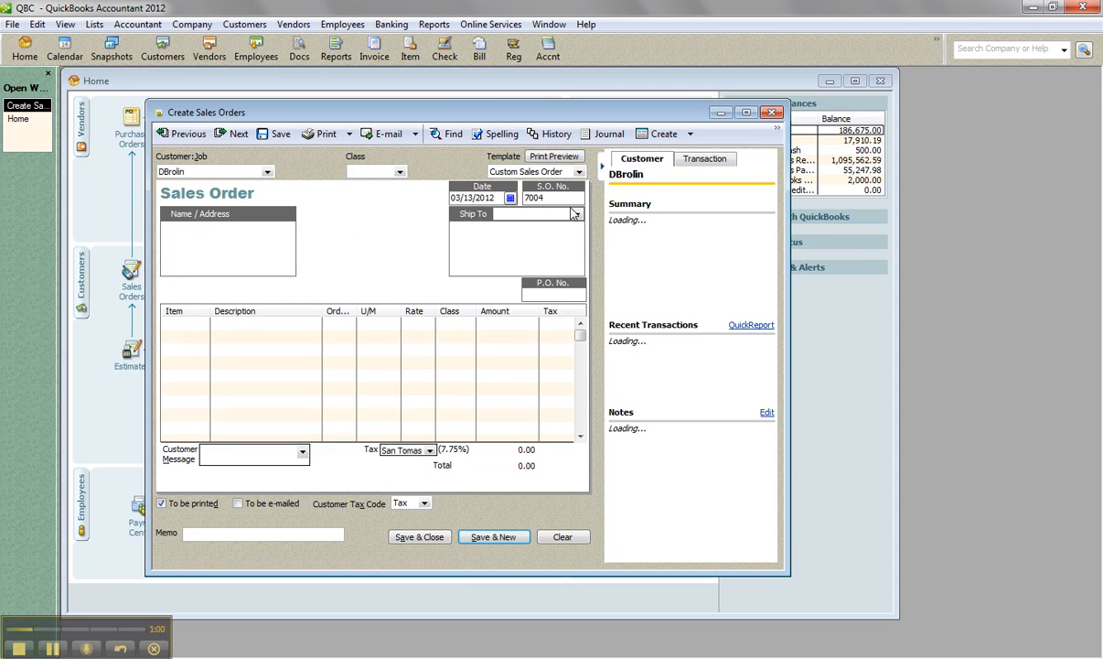
pyautogui.click(745, 113)
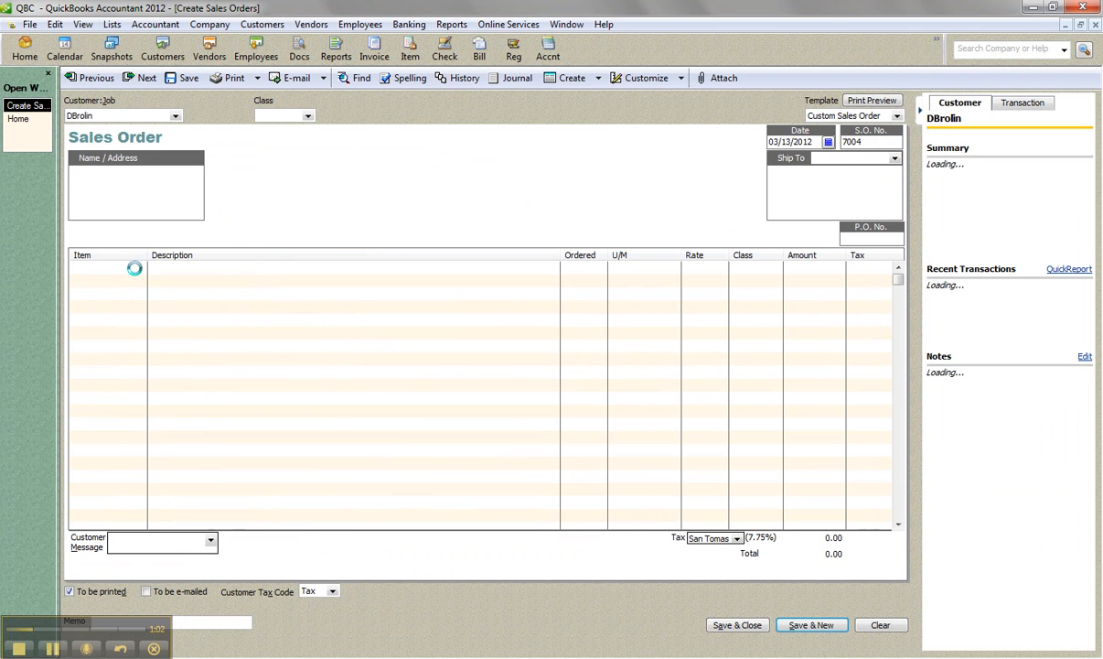
# Add the inventory part big unit to the first order line and turn off future backorder-tracking messages.
pyautogui.click(137, 271)
pyautogui.click(140, 271)
pyautogui.scroll(-5, 148, 387)
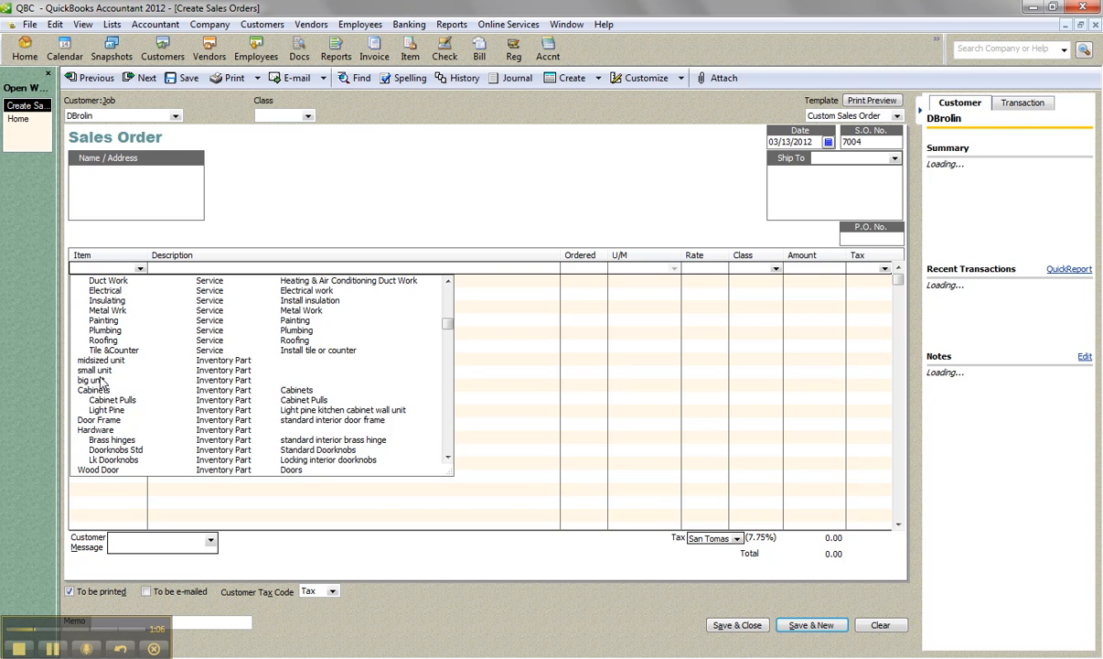
pyautogui.click(103, 382)
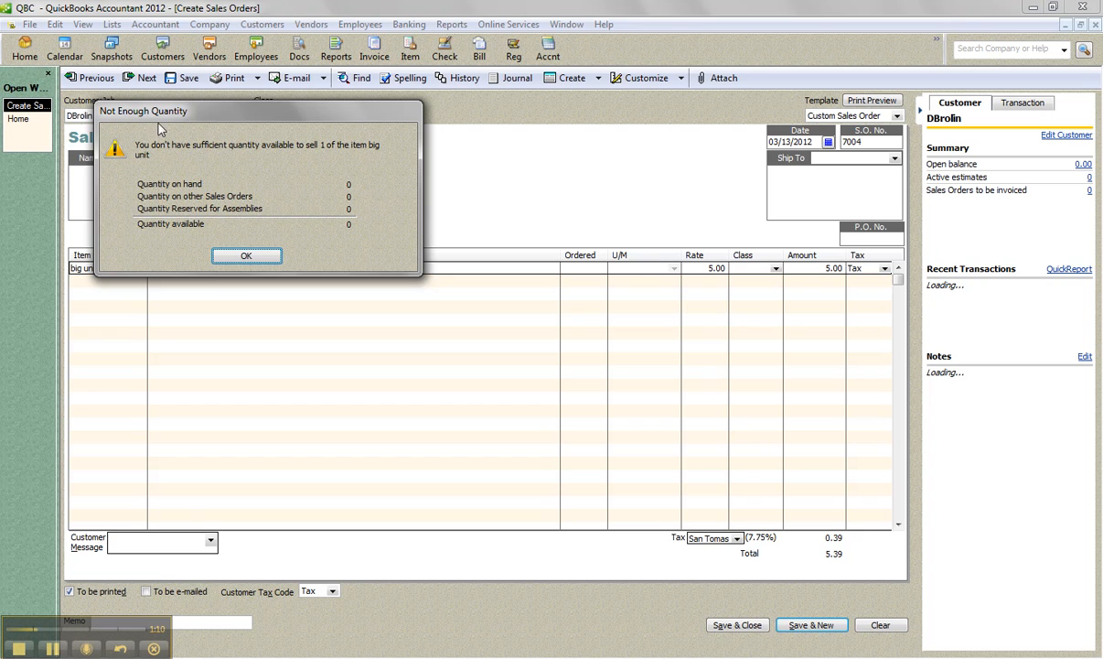
pyautogui.click(269, 264)
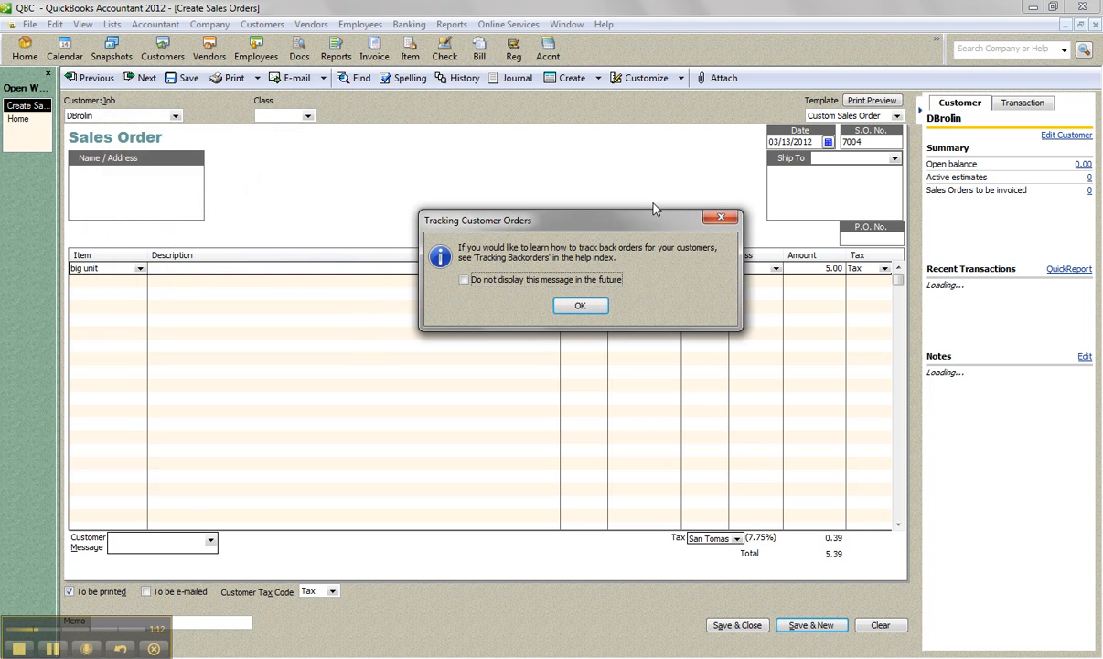
pyautogui.click(464, 278)
pyautogui.click(580, 305)
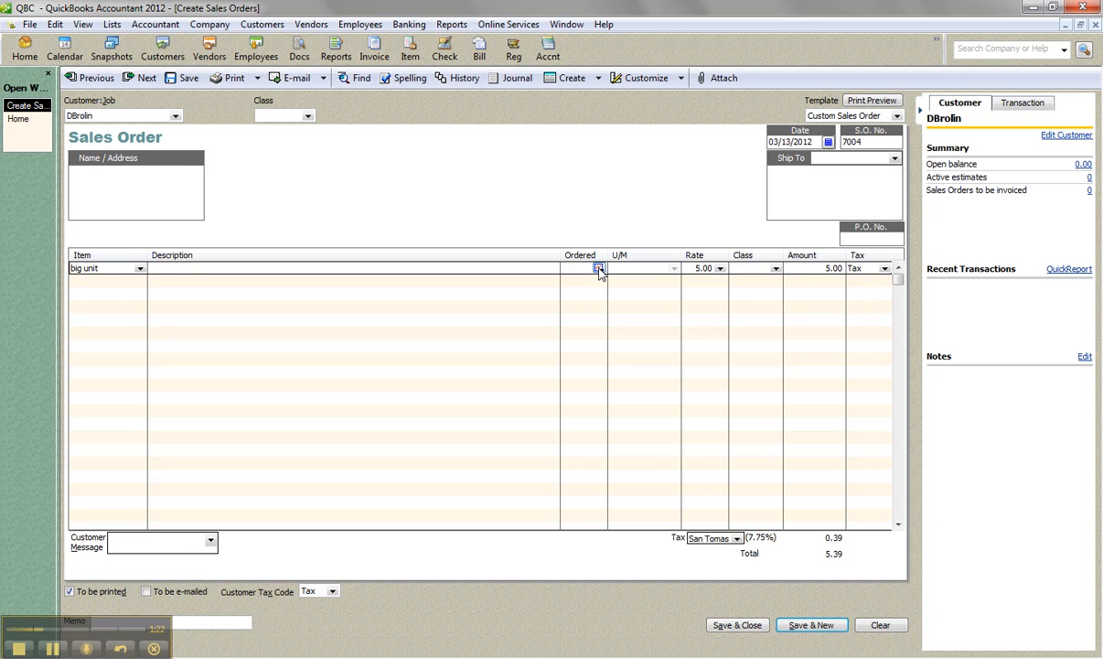
# Check the current availability of big unit, including its purchase order details, and return to the sales order.
pyautogui.click(598, 268)
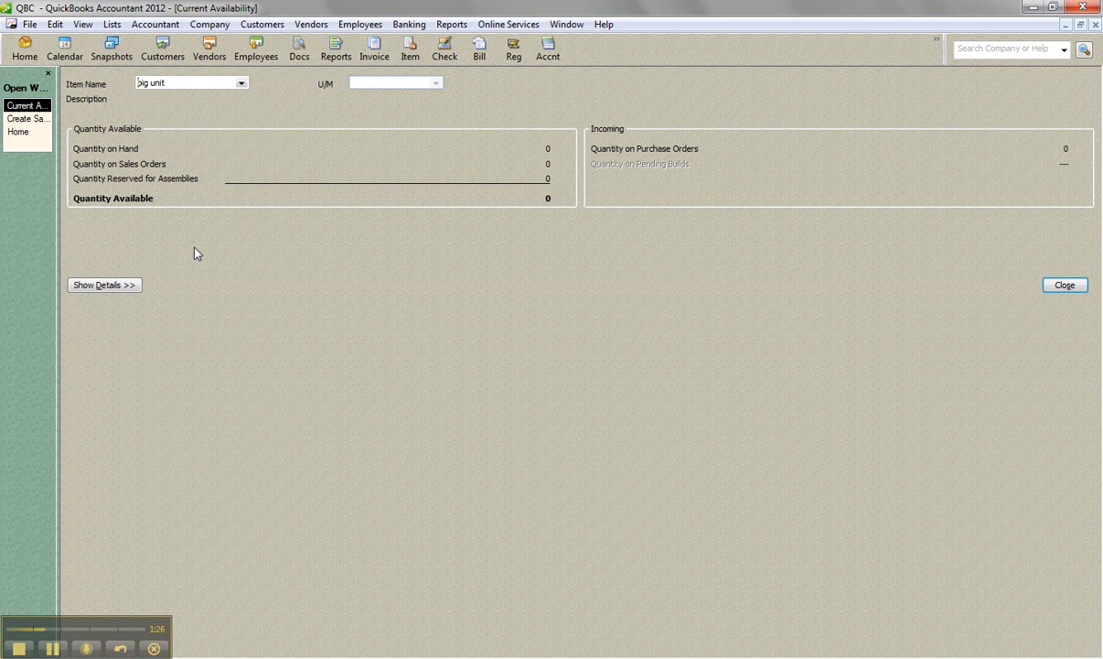
pyautogui.click(136, 284)
pyautogui.click(286, 316)
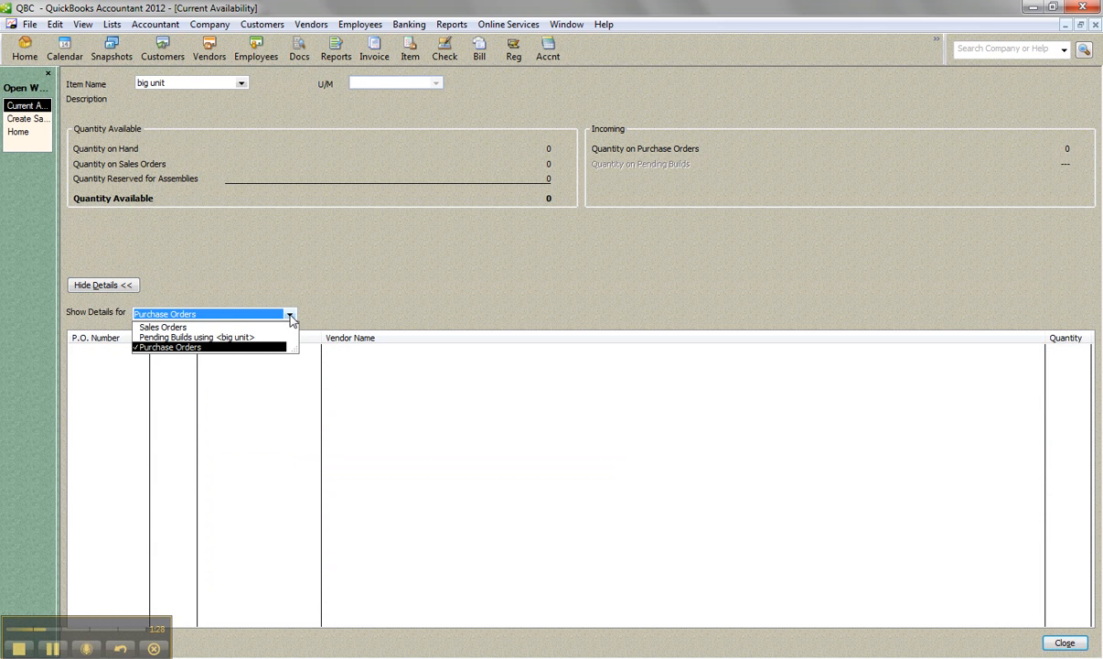
pyautogui.click(485, 306)
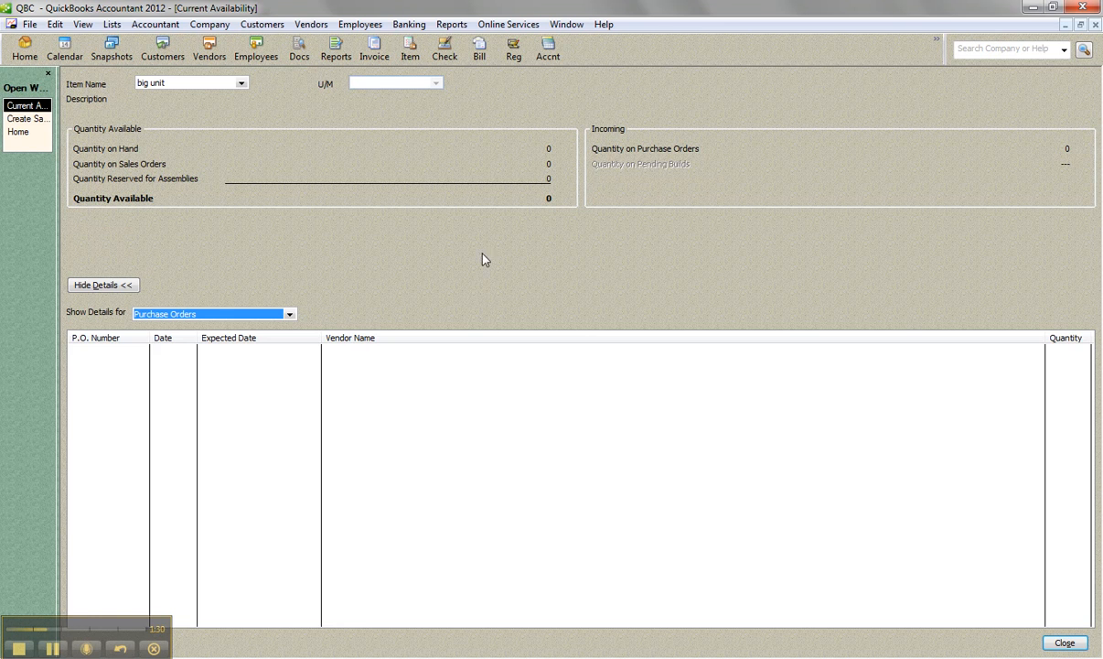
pyautogui.click(1095, 26)
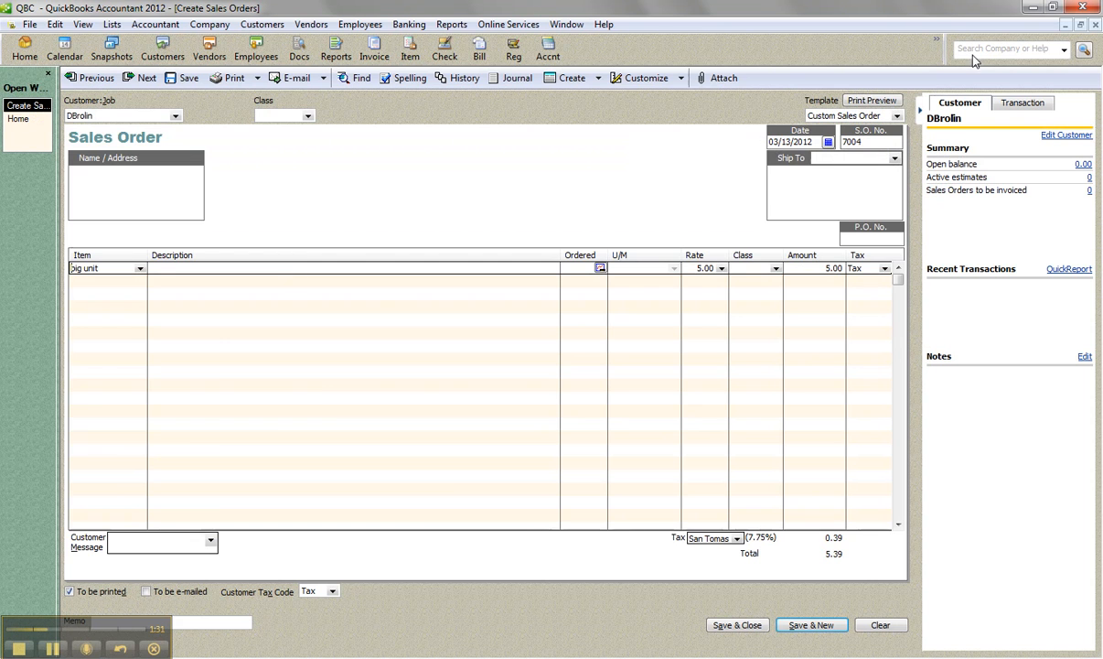
# Add the inventory part small unit to the second line of the sales order.
pyautogui.click(133, 283)
pyautogui.click(139, 280)
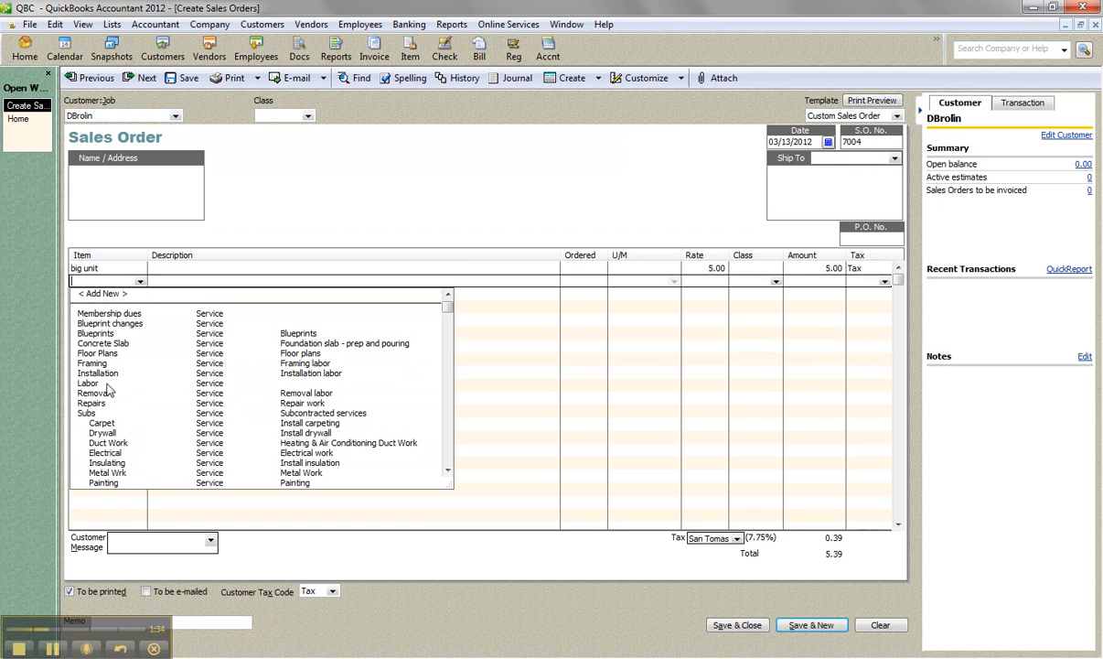
pyautogui.scroll(-7, 156, 428)
pyautogui.scroll(1, 157, 424)
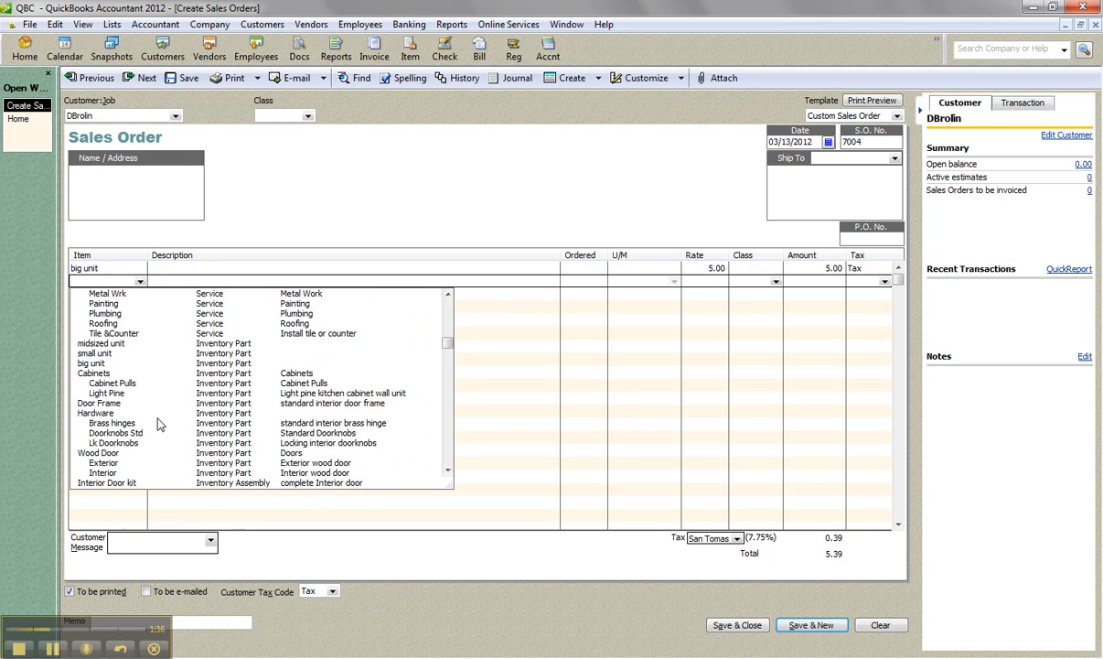
pyautogui.click(97, 351)
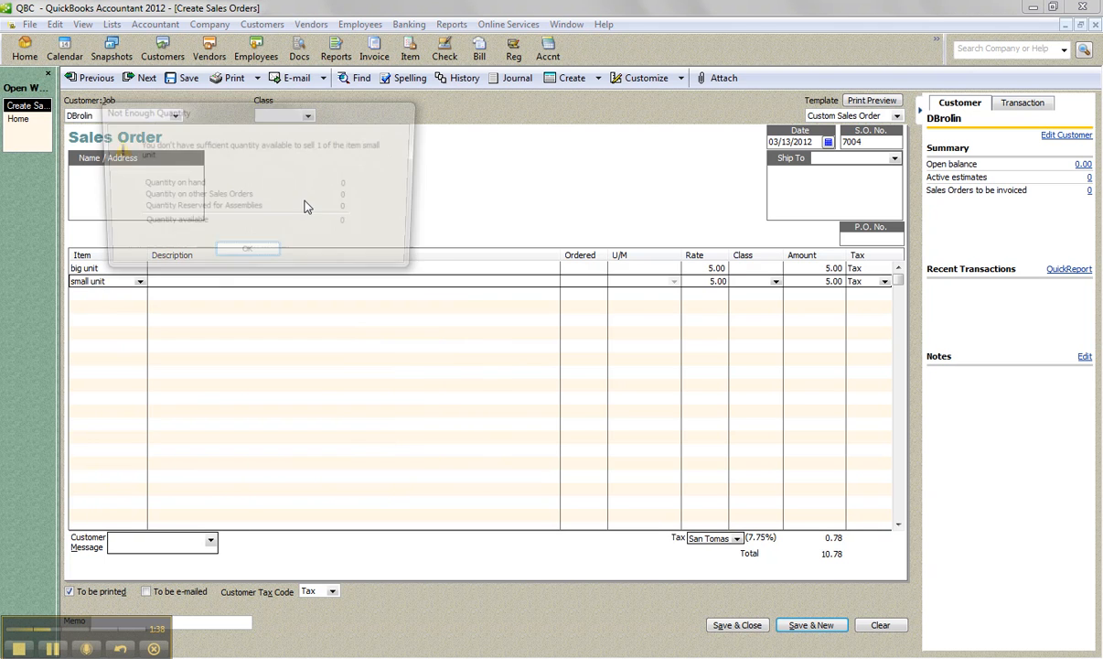
pyautogui.click(260, 252)
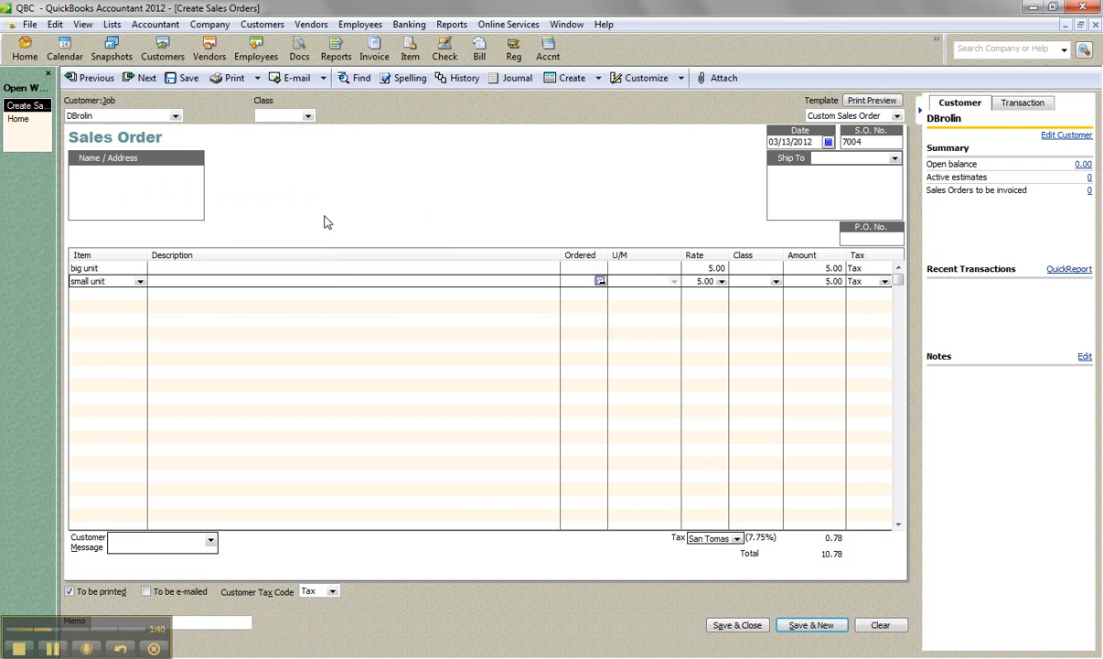
# Set the ordered quantity to 2 for both big unit and small unit.
pyautogui.click(581, 267)
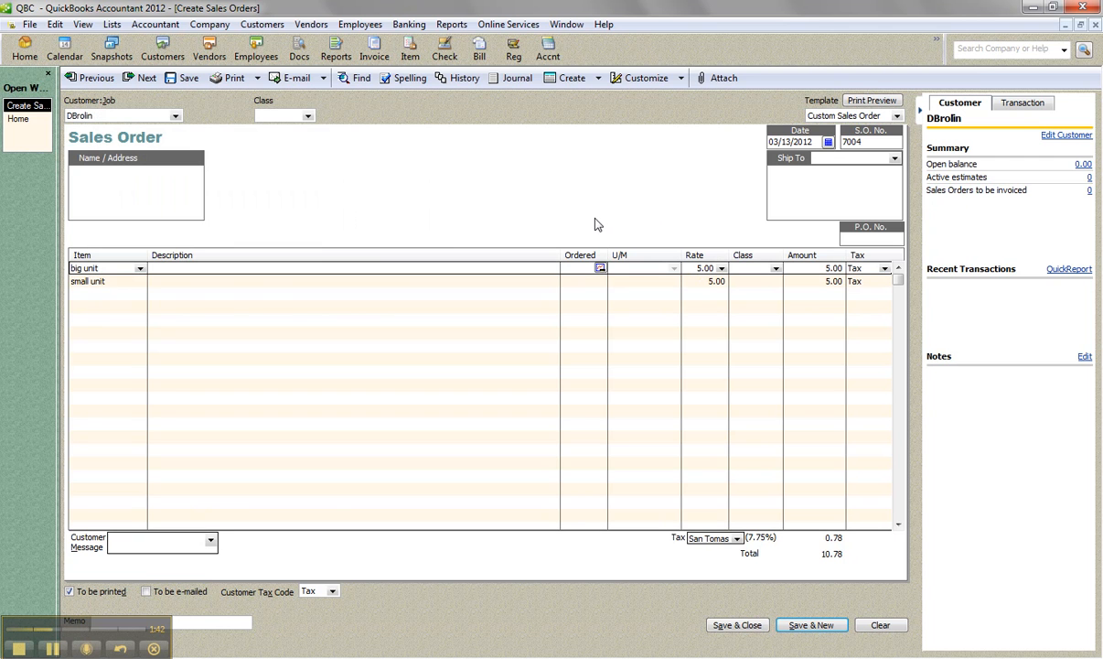
pyautogui.write('2')
pyautogui.click(573, 280)
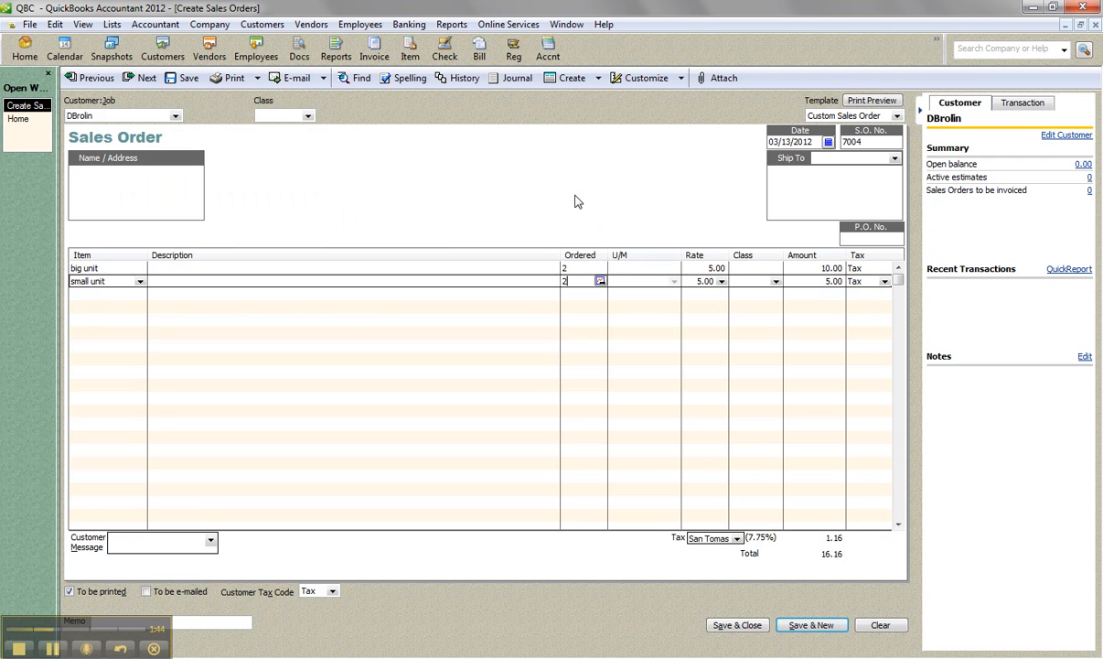
pyautogui.write('2')
# Create a purchase order from the sales order for selected items, including both big unit and small unit.
pyautogui.click(597, 78)
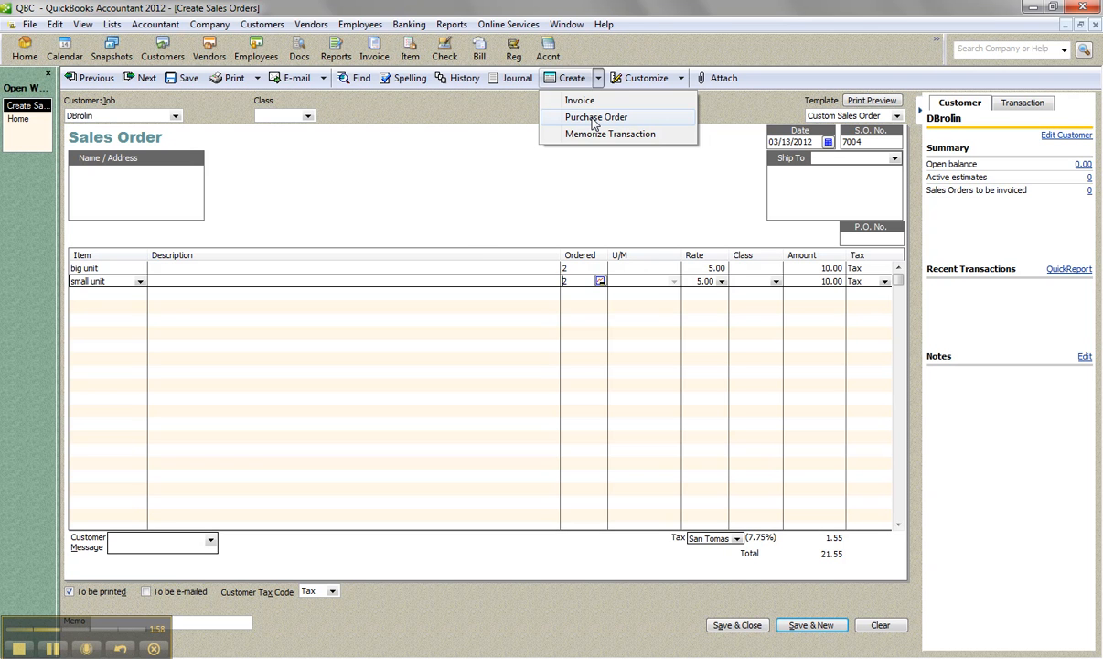
pyautogui.click(595, 119)
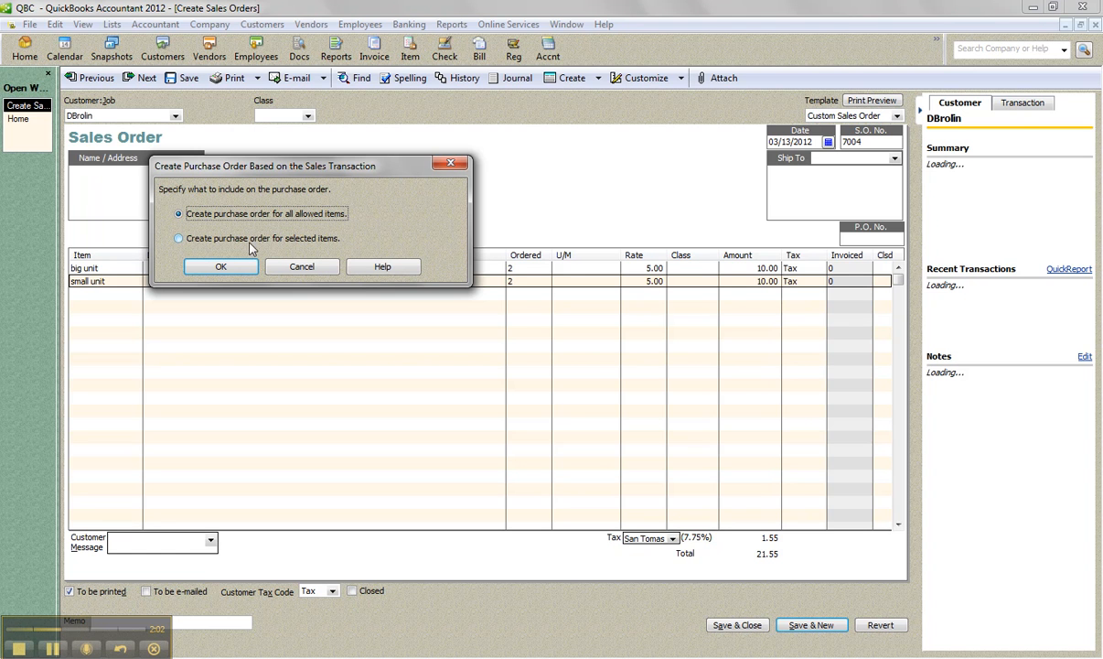
pyautogui.click(178, 238)
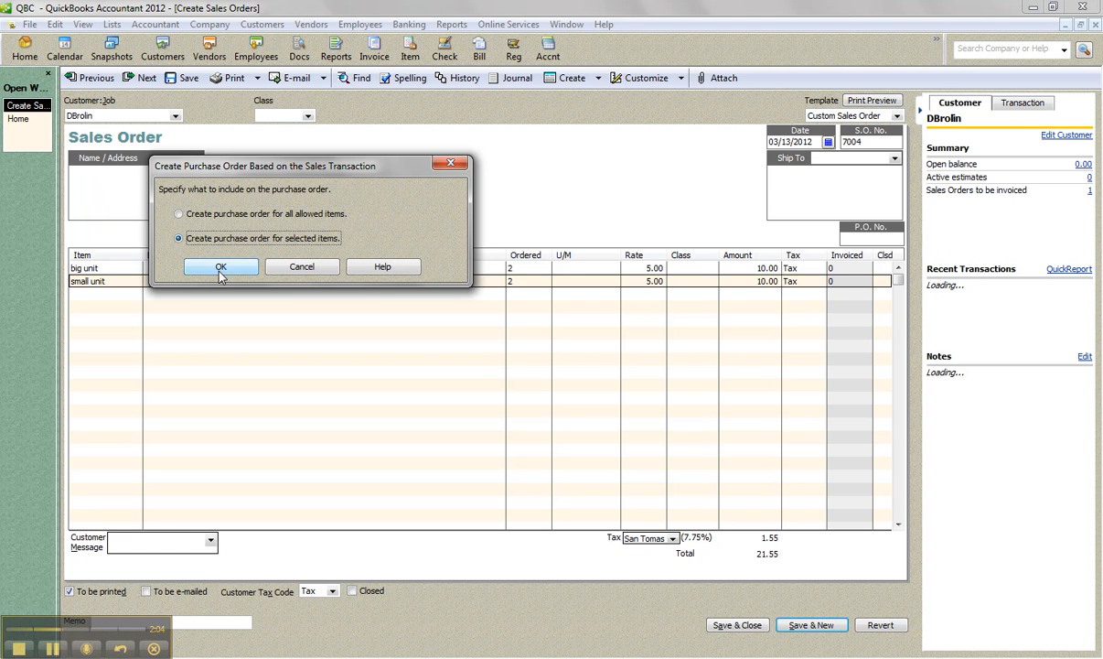
pyautogui.click(218, 266)
pyautogui.click(193, 296)
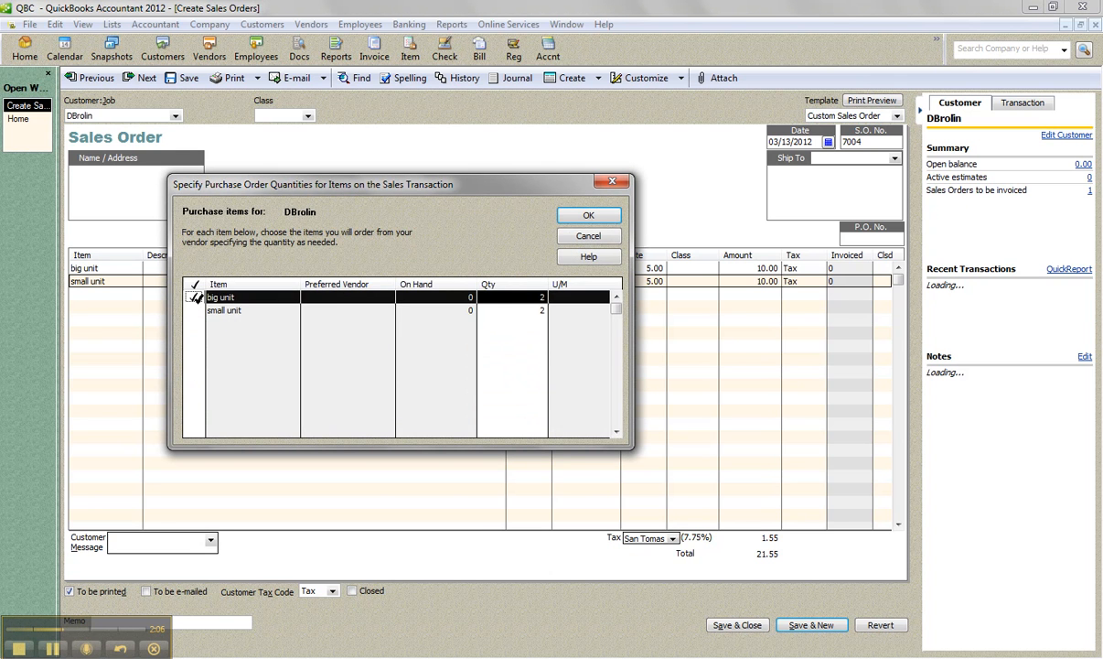
pyautogui.click(193, 310)
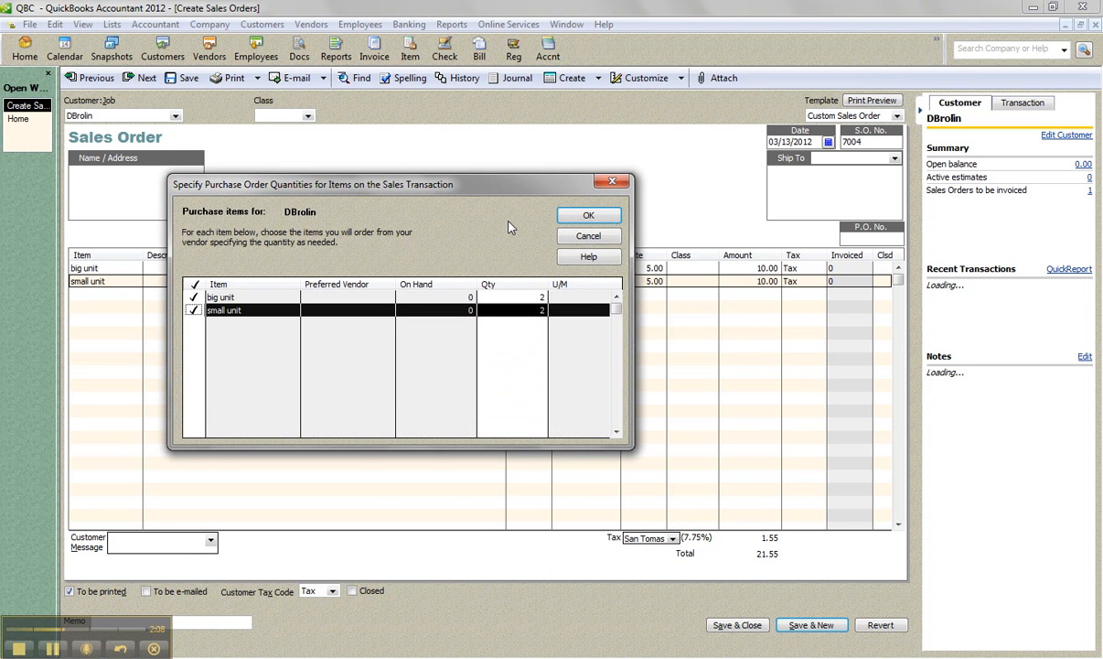
pyautogui.click(586, 217)
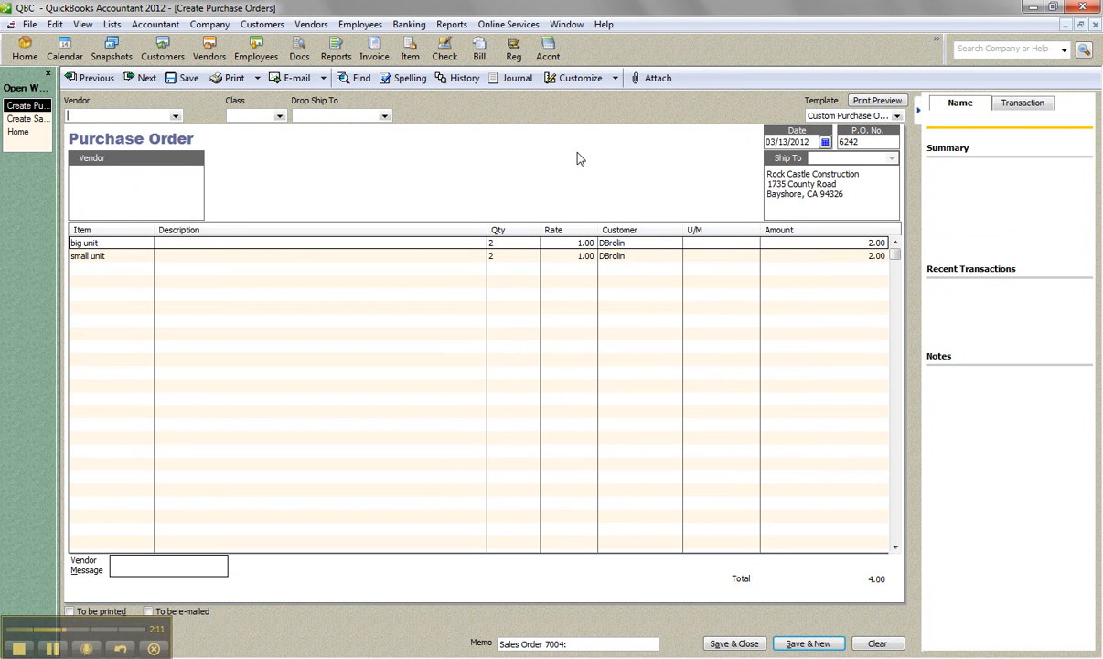
# Assign the vendor to the purchase order, then save and close it.
pyautogui.click(175, 116)
pyautogui.scroll(-2, 145, 236)
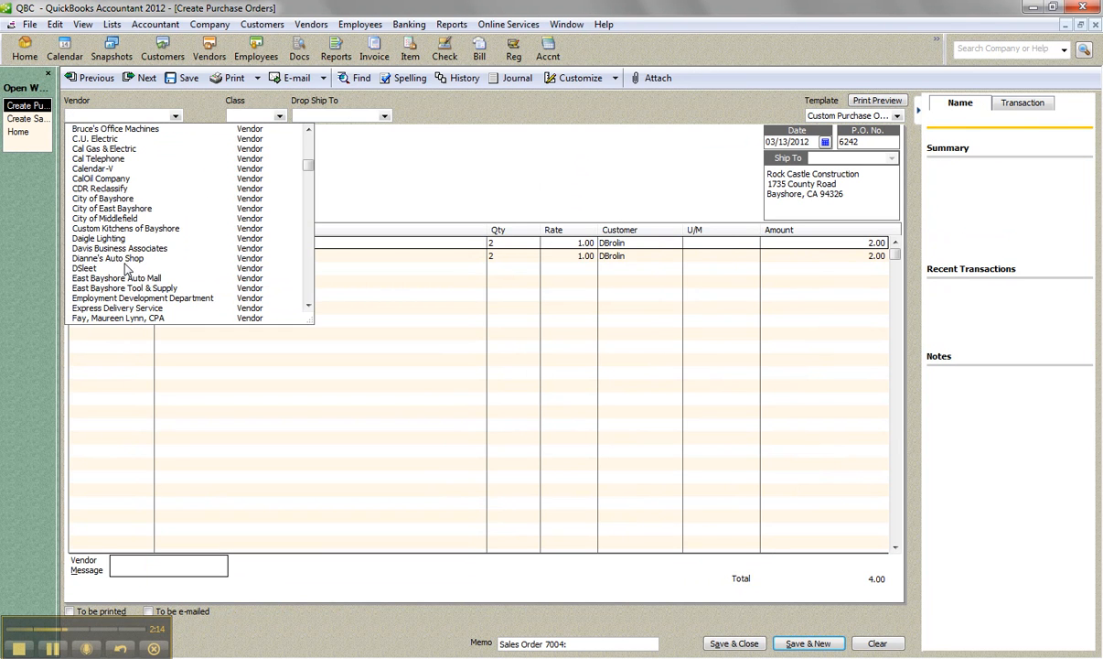
pyautogui.click(82, 258)
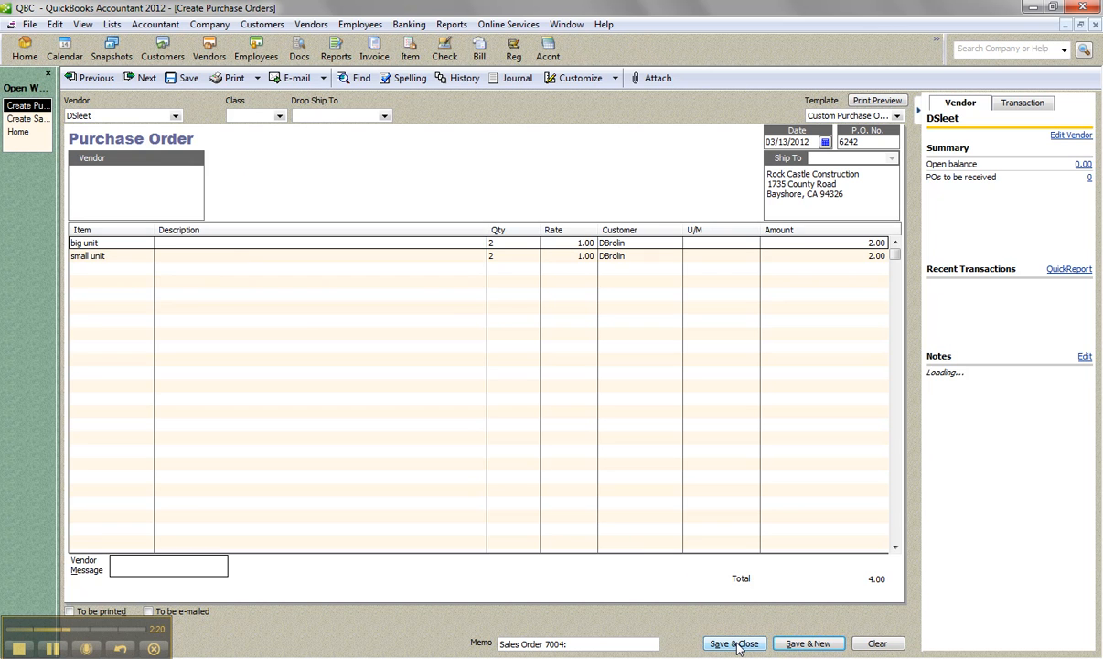
pyautogui.click(737, 646)
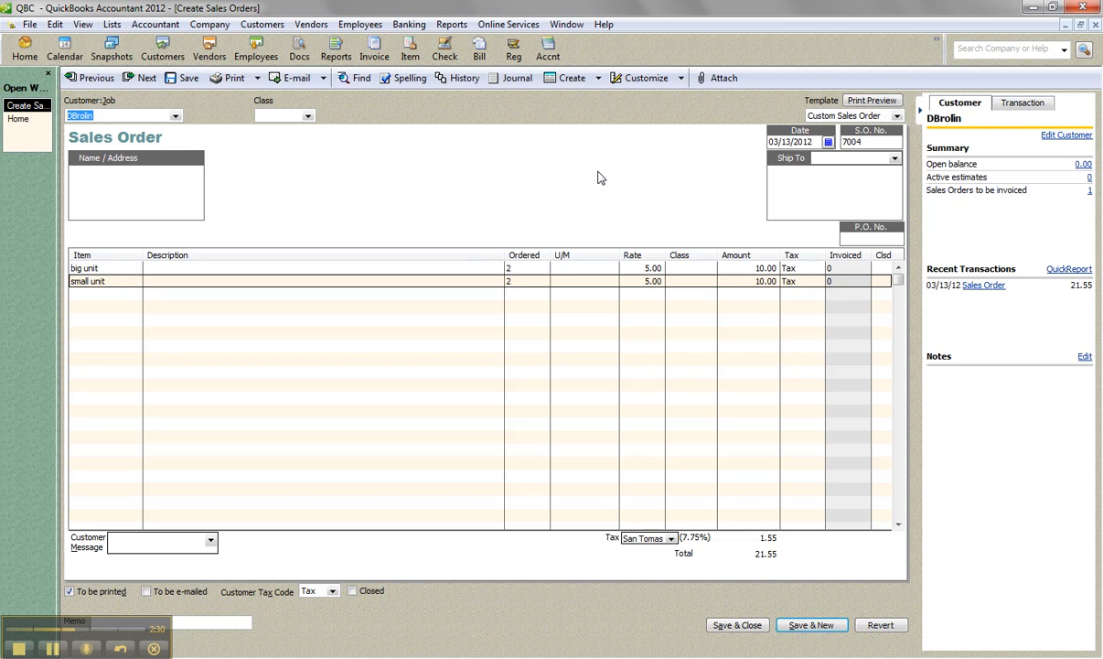
# Start receiving inventory with a bill and assign the purchase order's vendor to the bill.
pyautogui.click(19, 119)
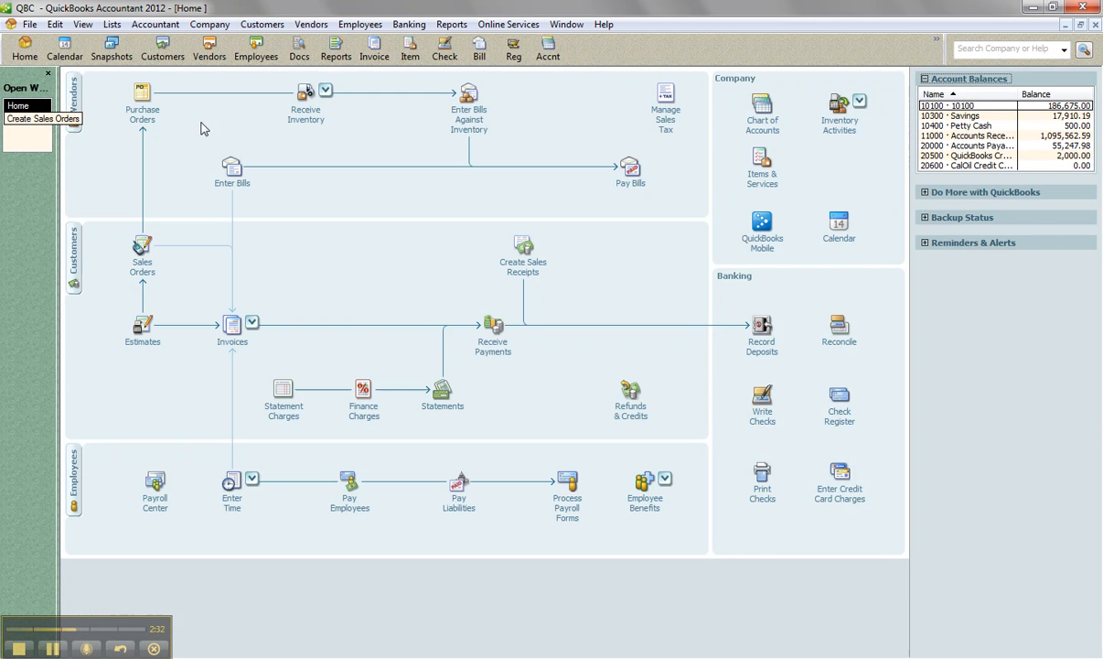
pyautogui.click(325, 90)
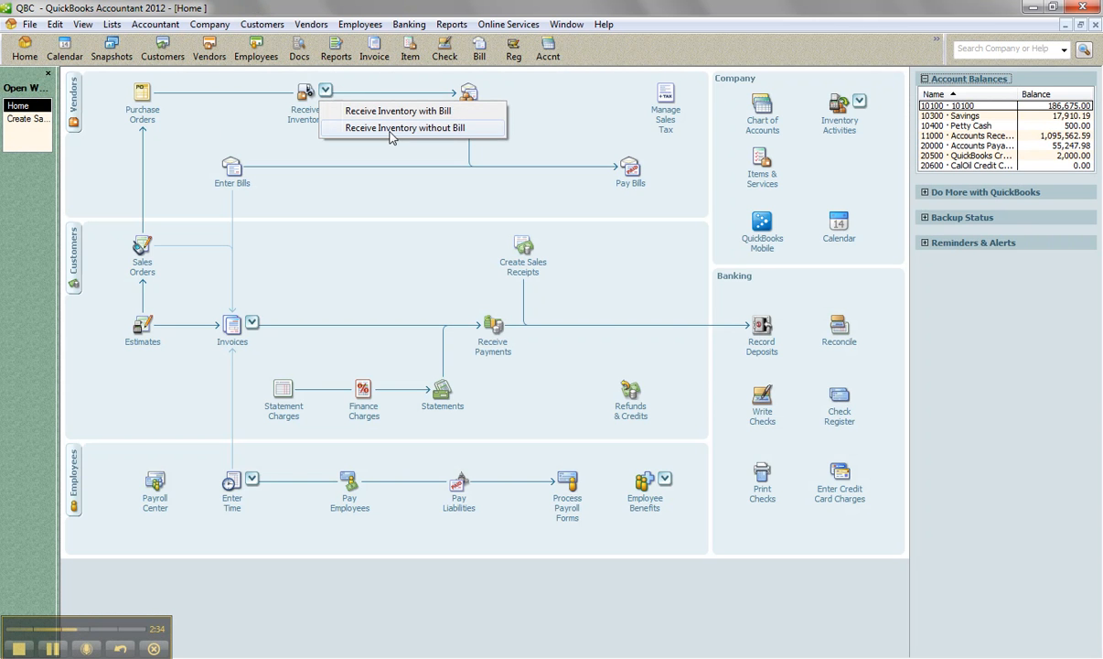
pyautogui.click(376, 110)
pyautogui.click(283, 141)
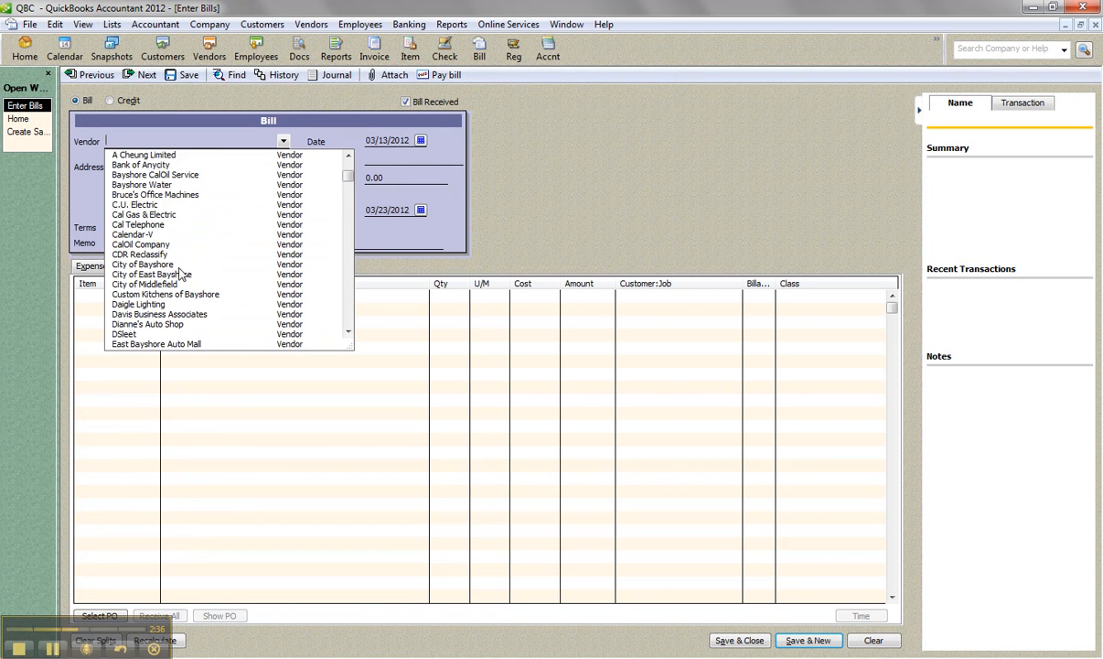
pyautogui.scroll(-1, 180, 274)
pyautogui.click(126, 304)
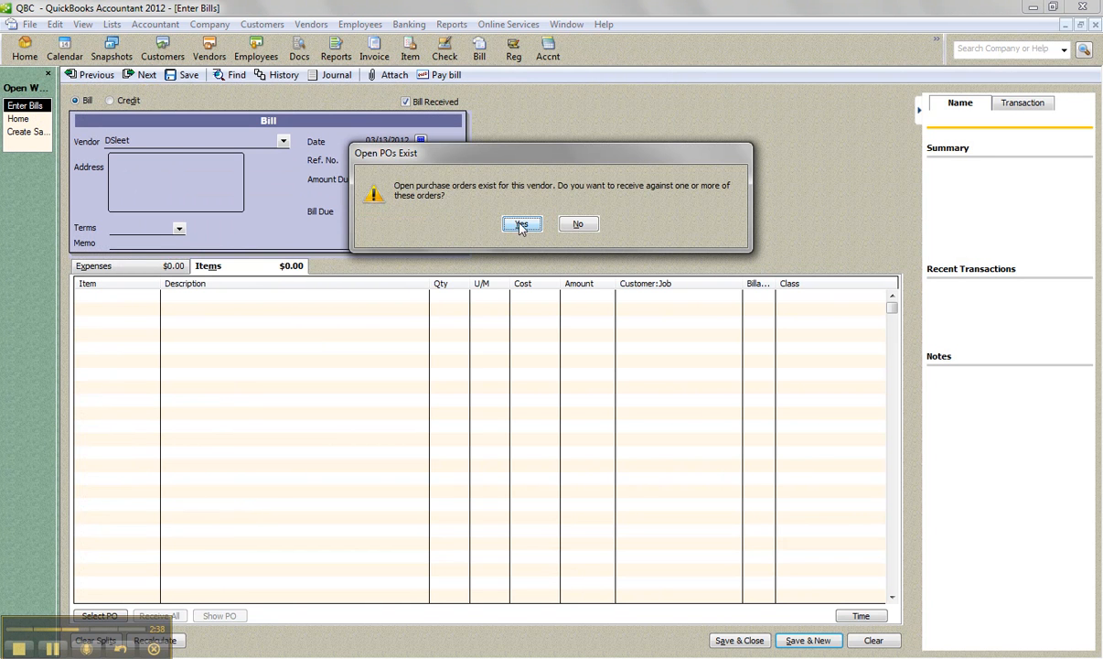
# Receive the items against the vendor's open purchase order, then save and close the bill.
pyautogui.click(521, 225)
pyautogui.click(237, 266)
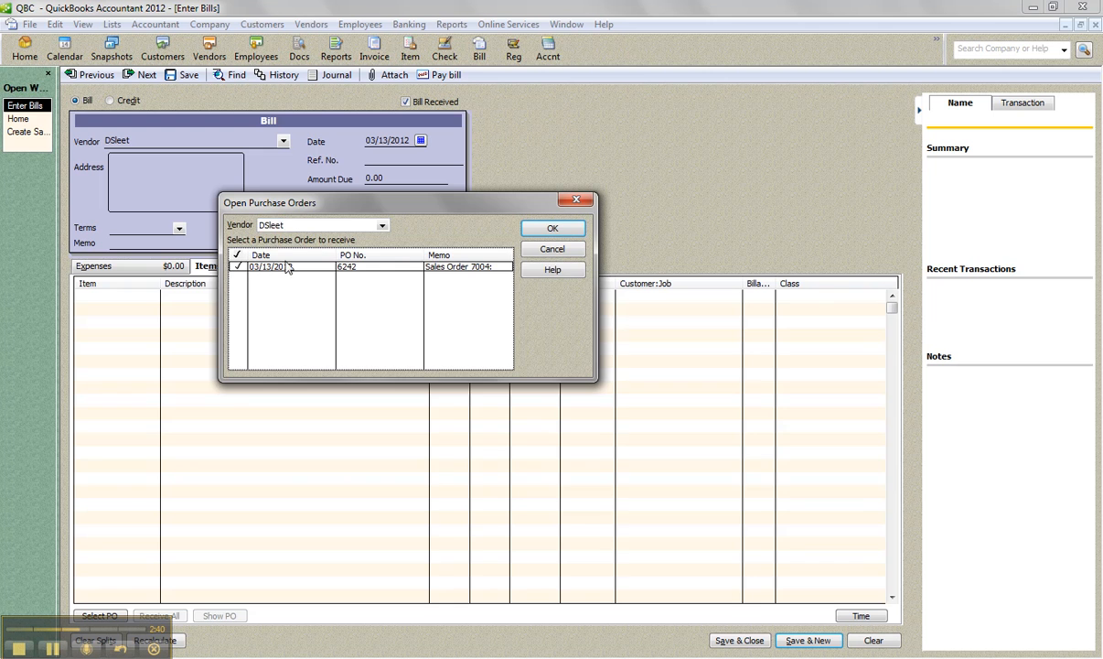
pyautogui.click(539, 228)
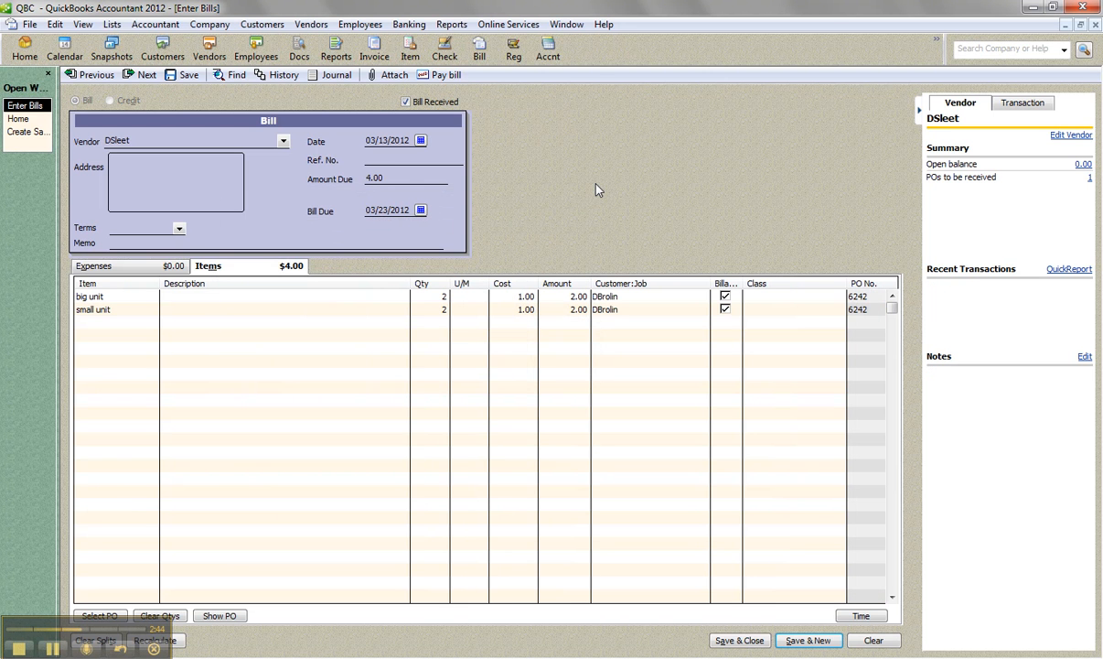
pyautogui.click(737, 640)
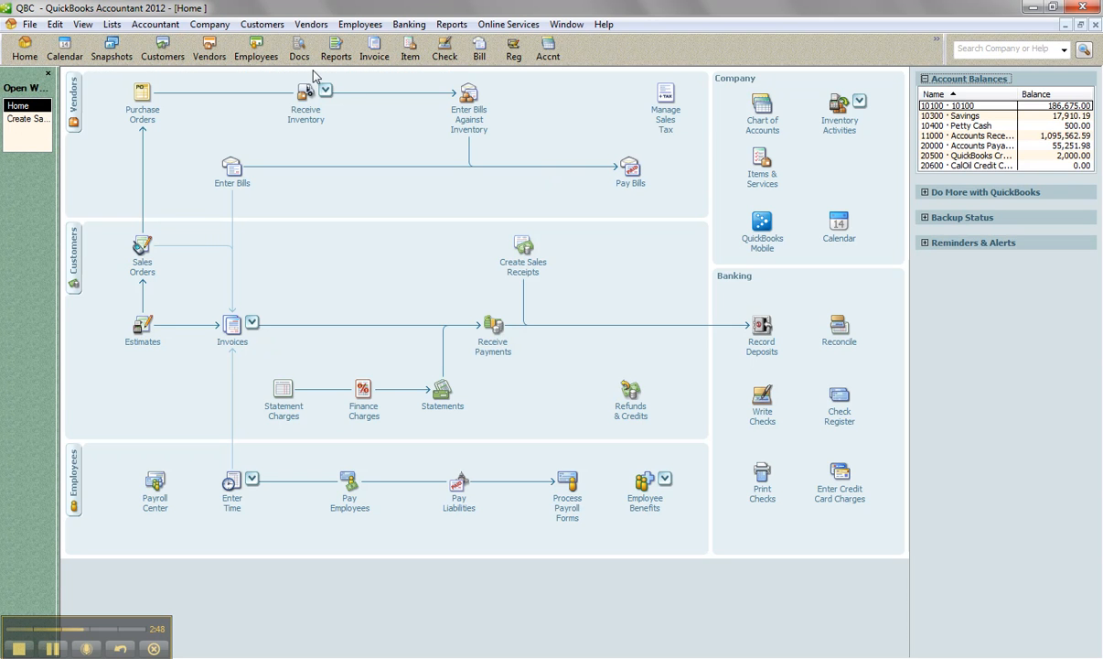
# Return to the sales order for big unit and small unit and start an invoice from it for selected items.
pyautogui.click(35, 119)
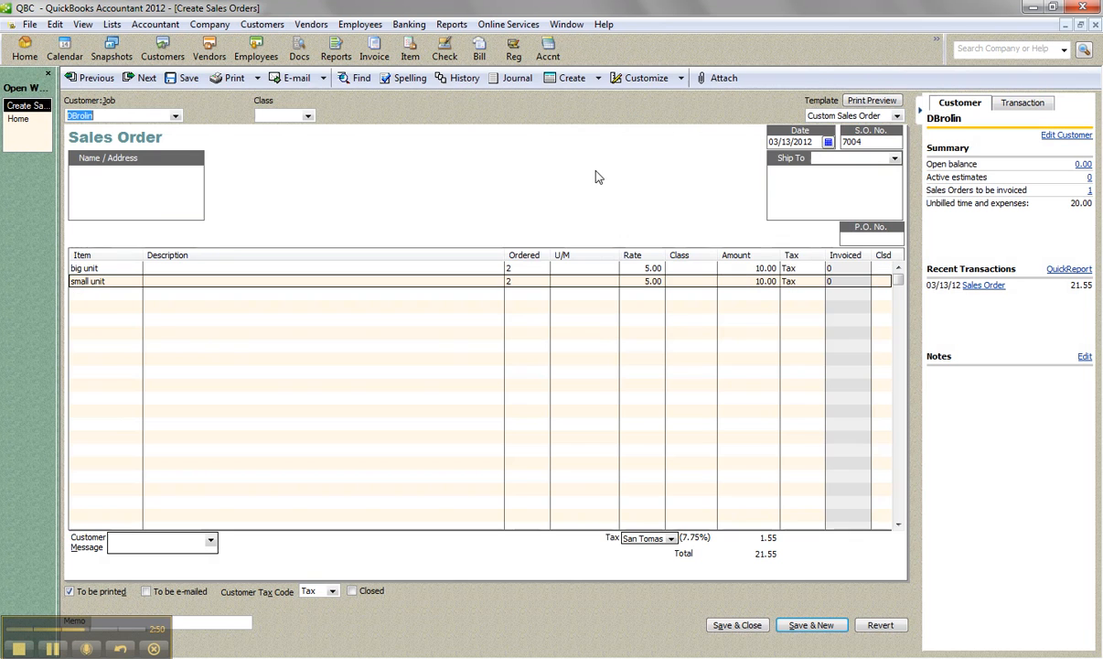
pyautogui.click(597, 77)
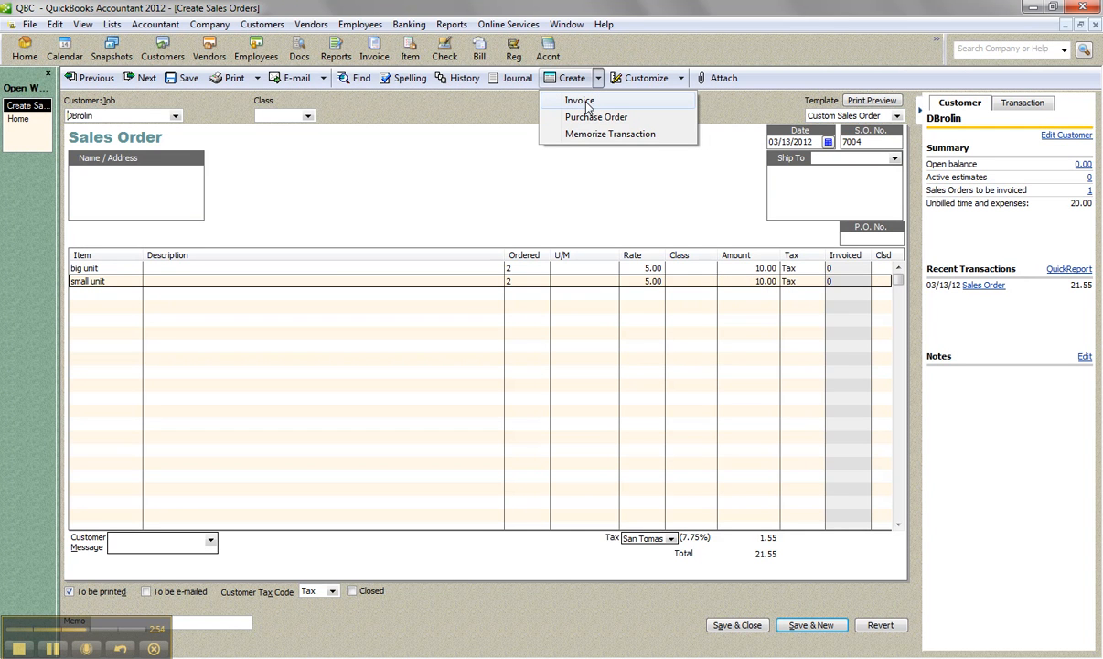
pyautogui.click(586, 105)
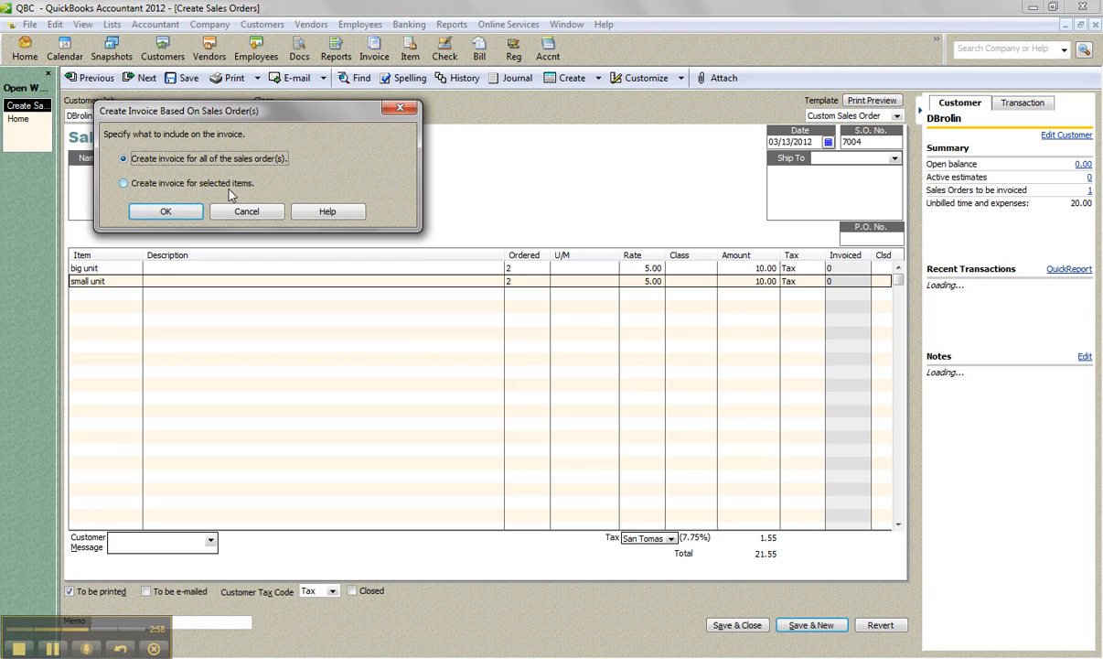
pyautogui.click(124, 183)
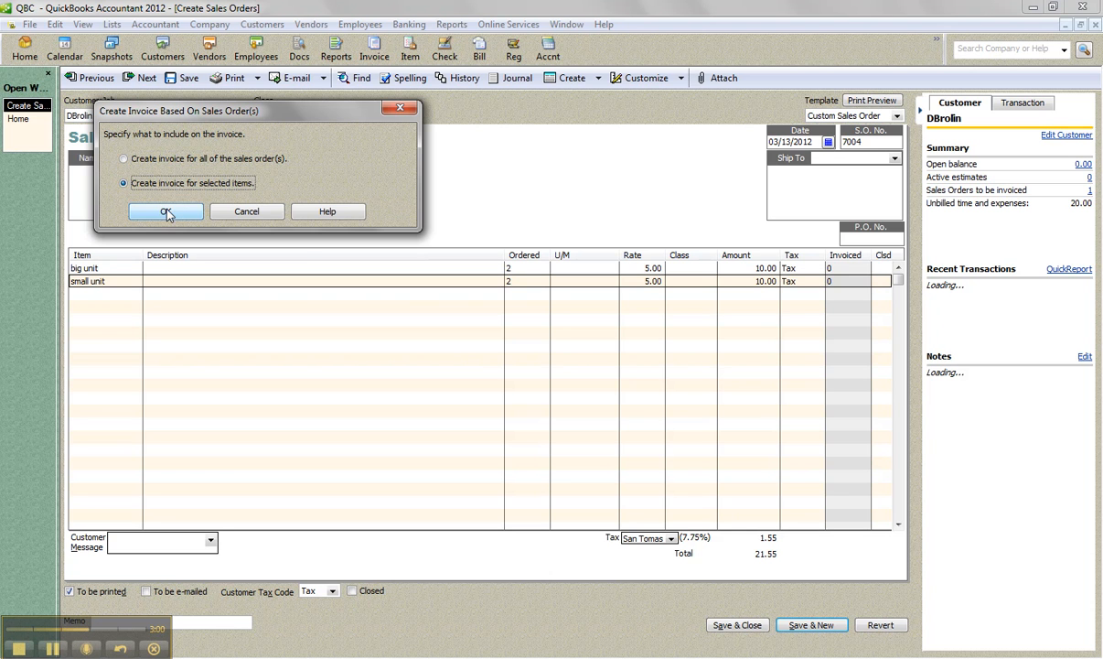
pyautogui.click(166, 213)
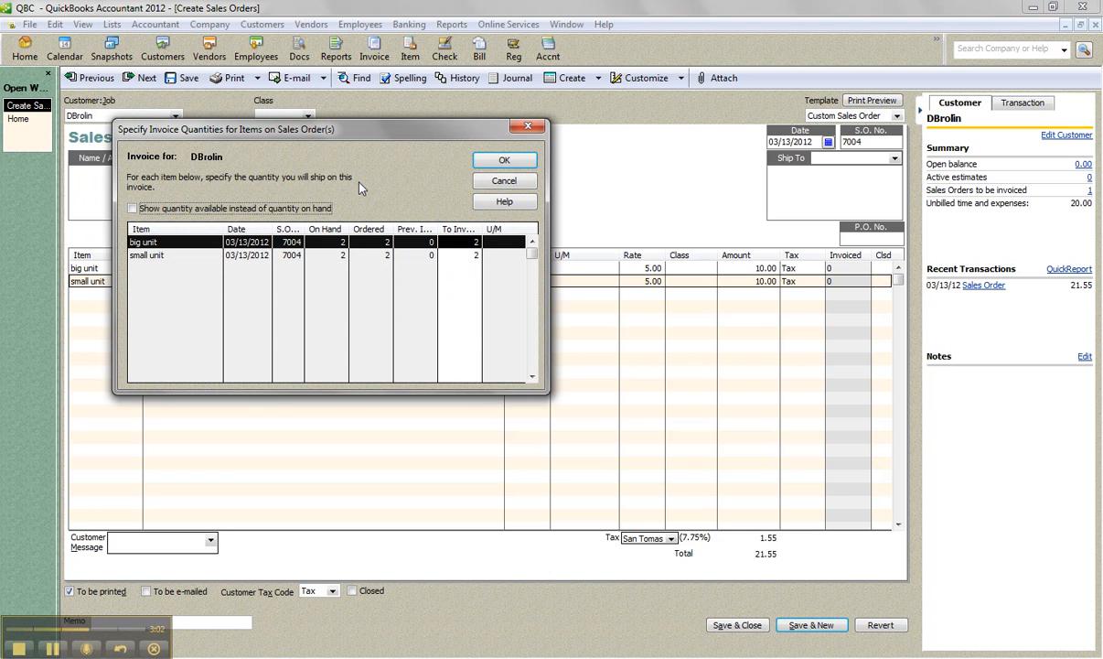
# Compare the quantity available with the quantity on hand for the items in the invoice quantities dialog.
pyautogui.click(133, 209)
pyautogui.moveTo(303, 228); pyautogui.dragTo(323, 227)
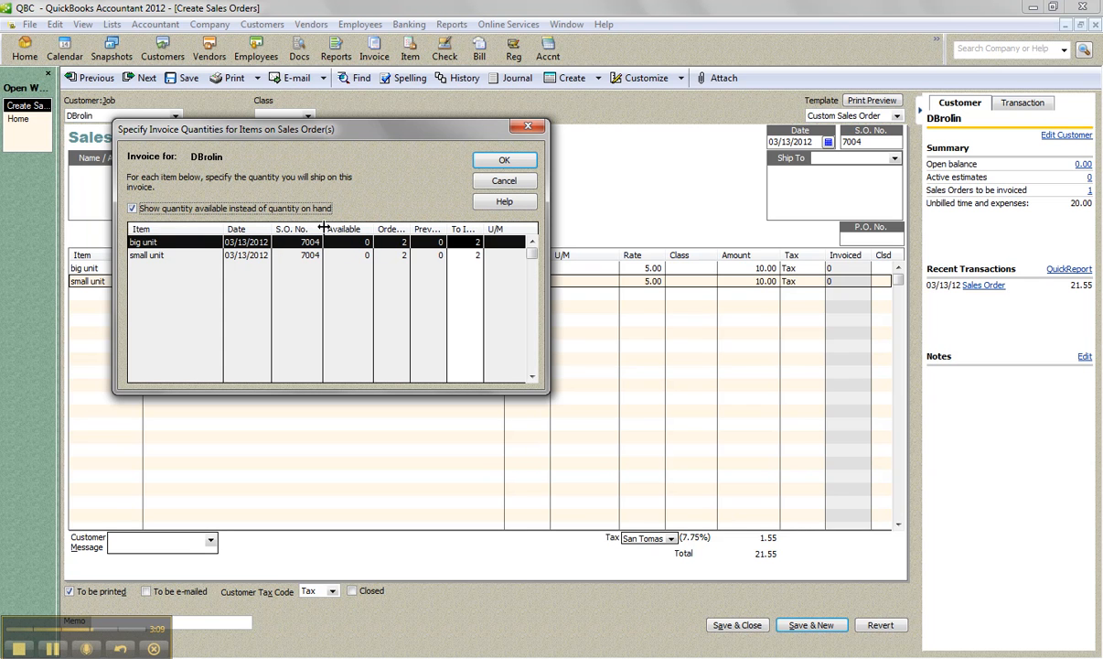
pyautogui.click(133, 209)
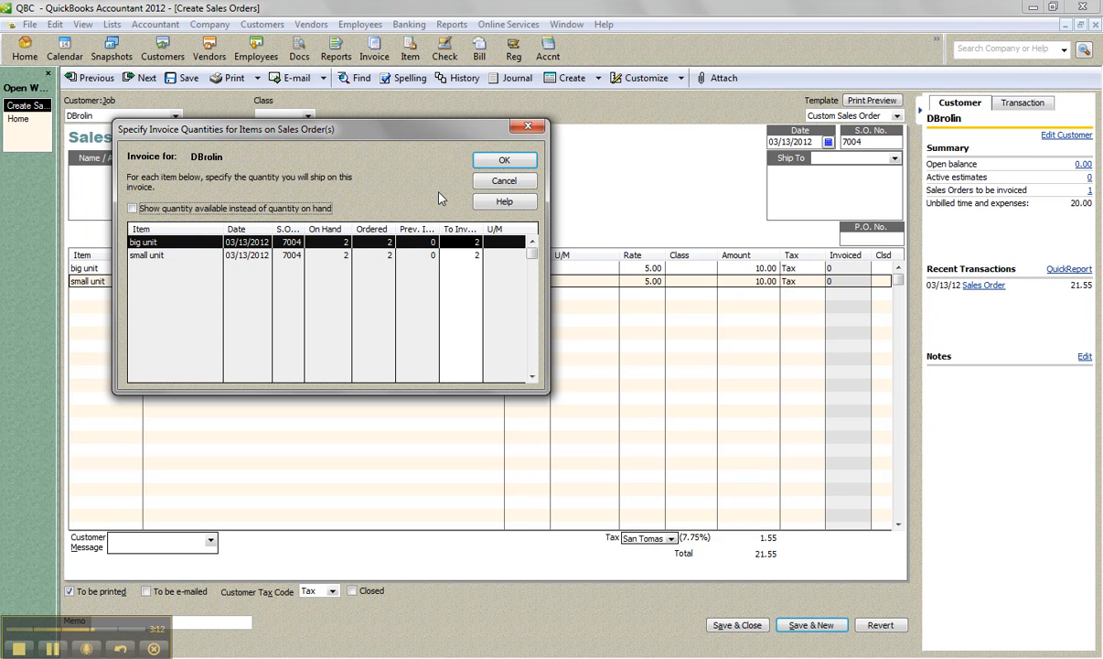
# Accept the invoice quantities for big unit and small unit, then save and close the invoice.
pyautogui.click(502, 161)
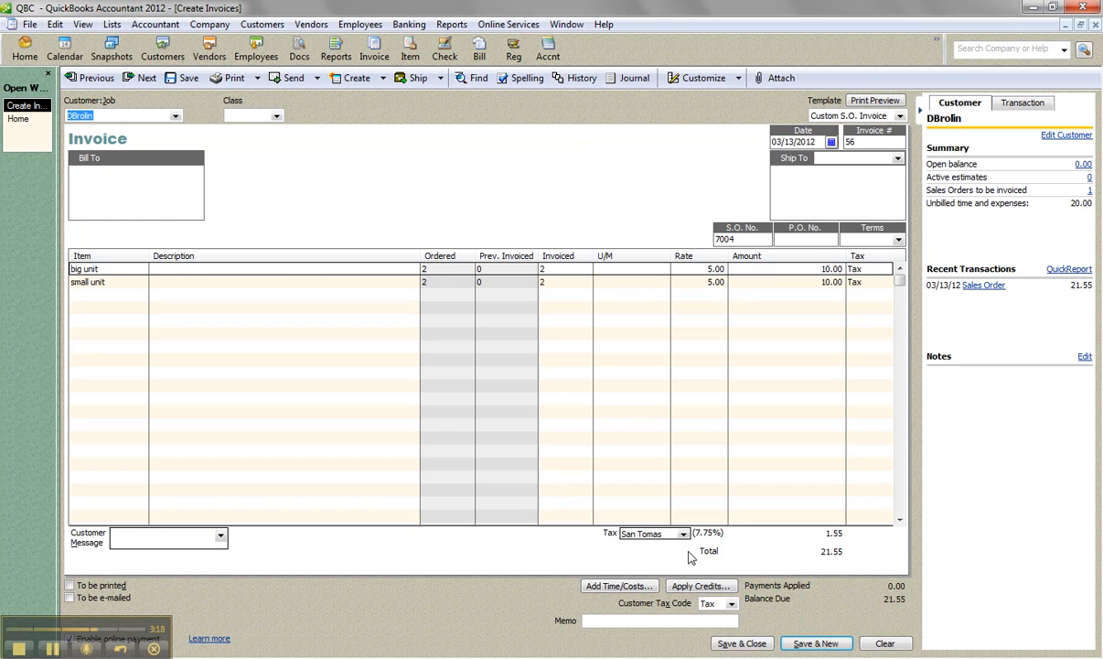
pyautogui.click(742, 644)
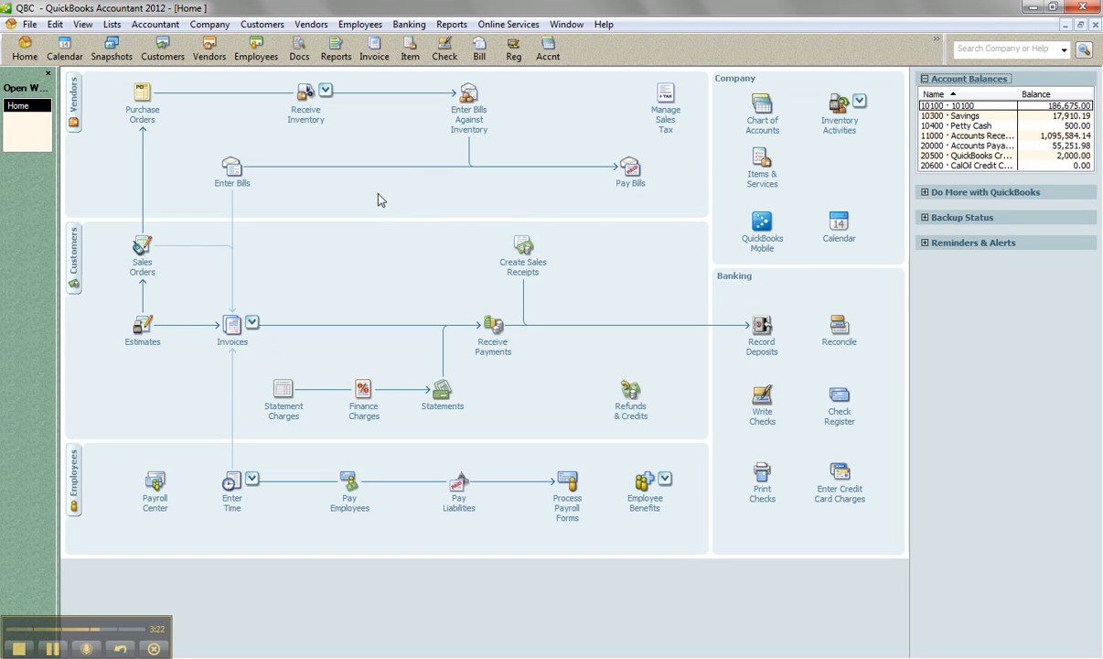
pyautogui.click(450, 24)
pyautogui.moveTo(485, 165)
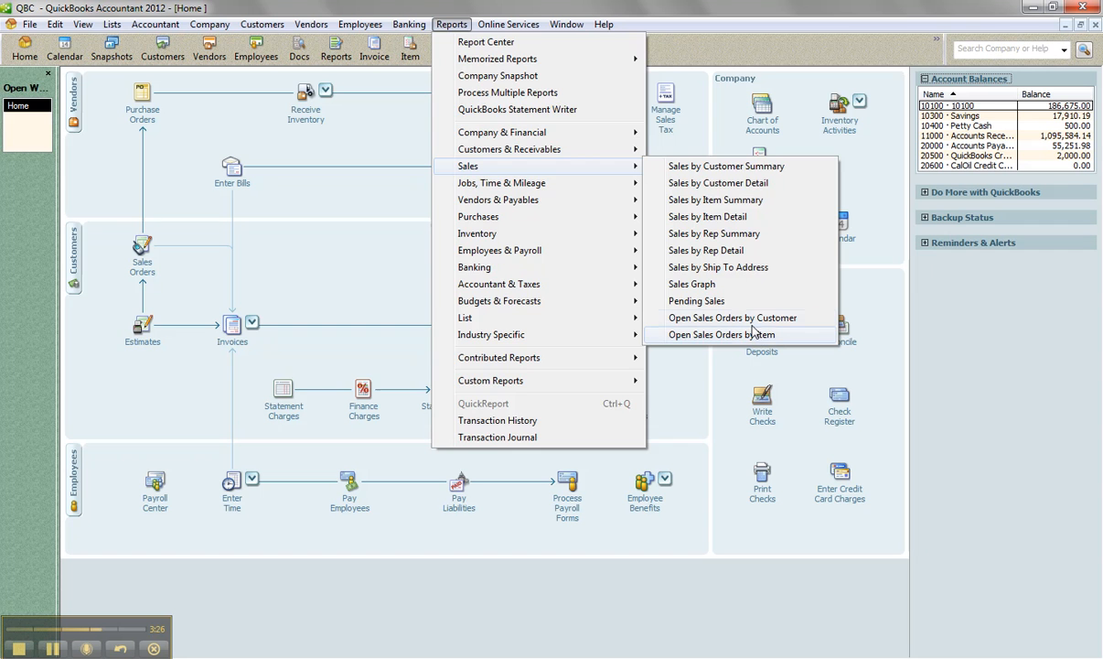
pyautogui.click(337, 249)
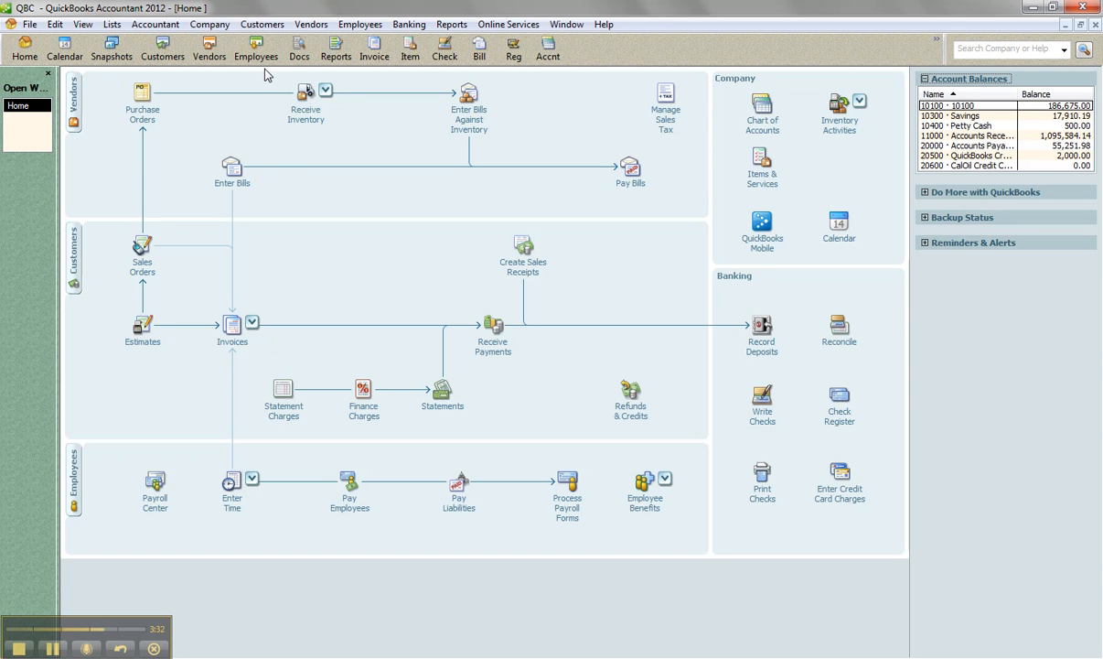
# Create a new sales order and assign the second customer to it.
pyautogui.click(142, 244)
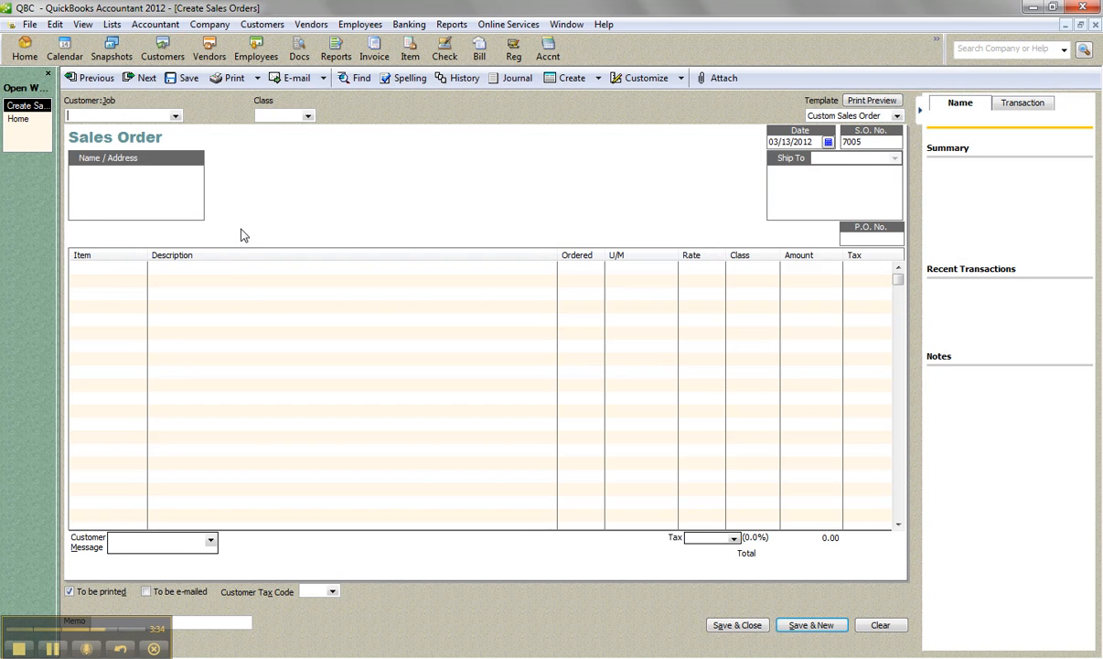
pyautogui.click(175, 117)
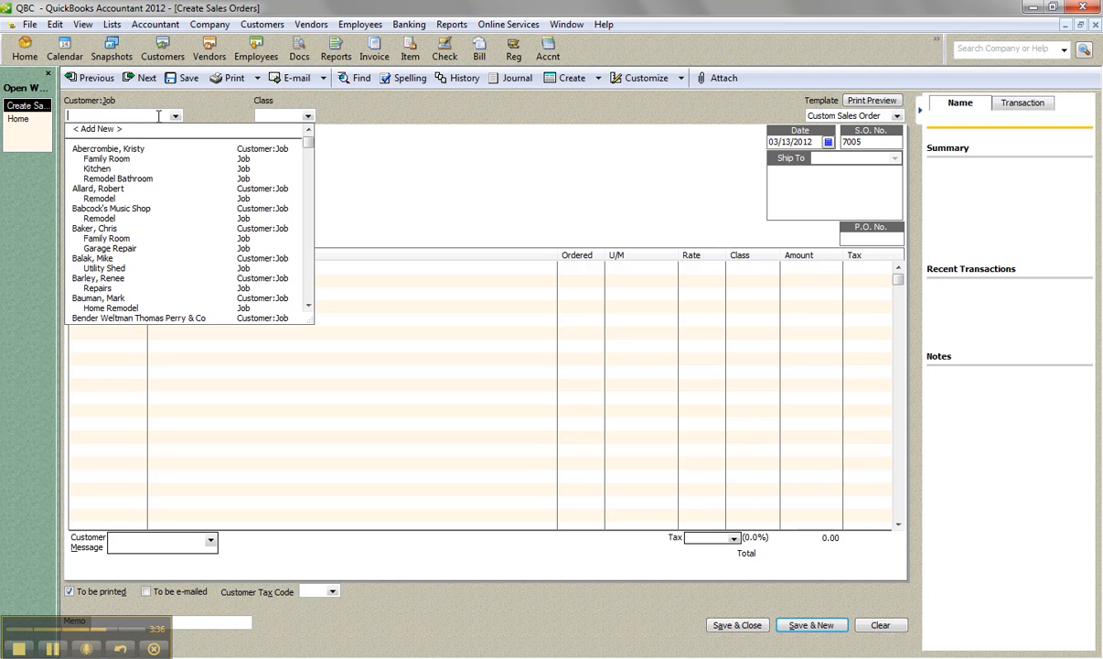
pyautogui.write('sk')
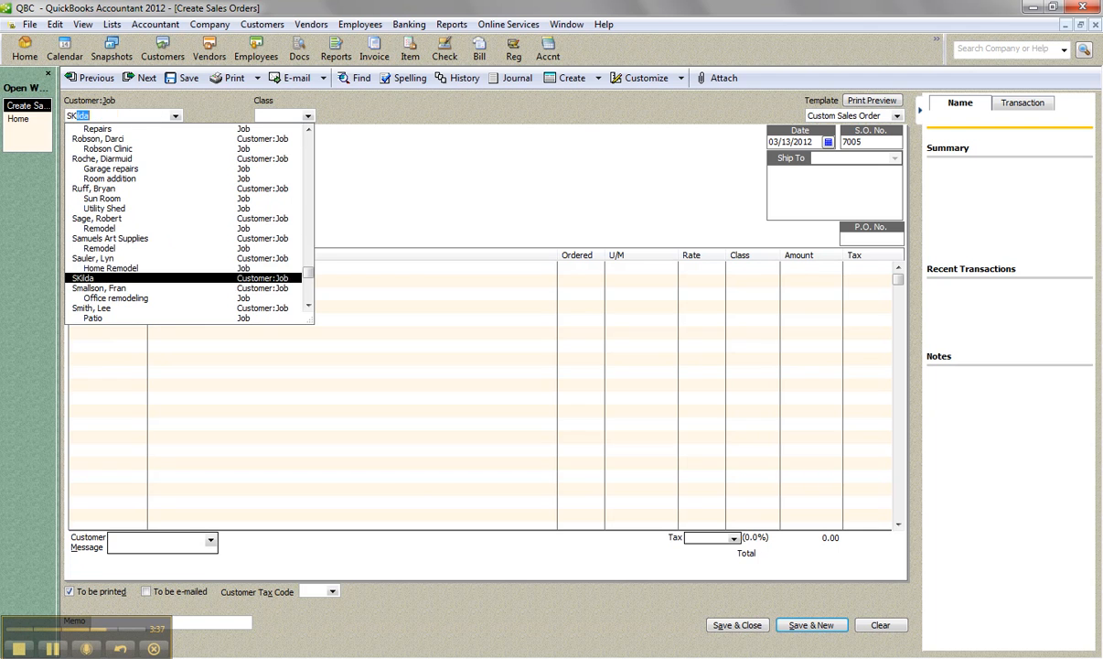
pyautogui.click(98, 278)
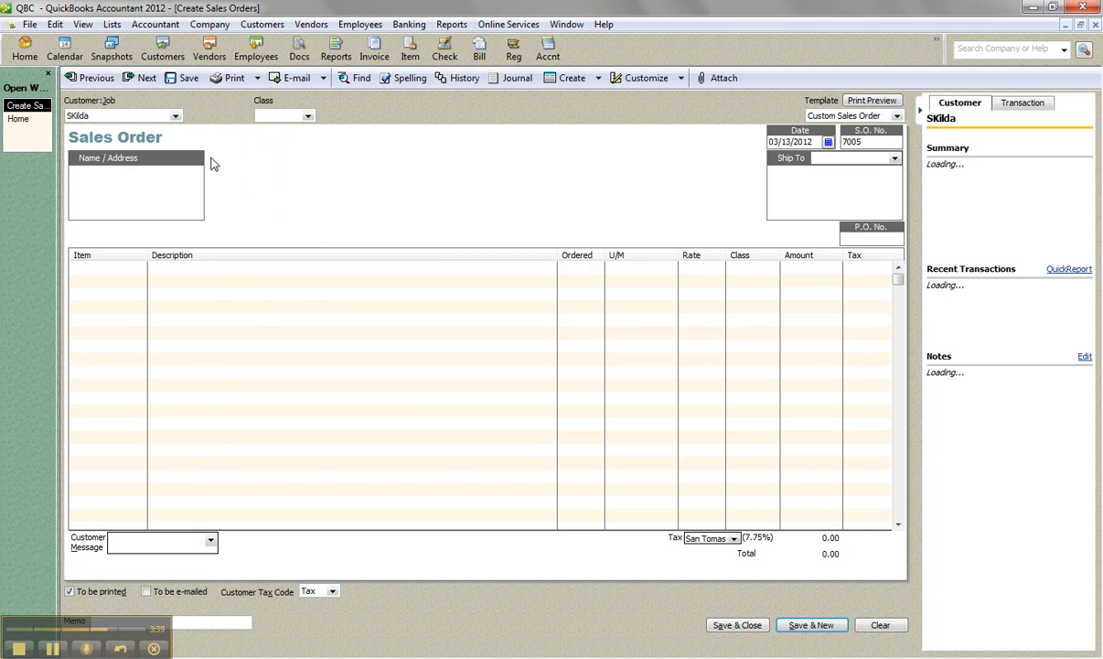
# Add the inventory part midsized unit with an ordered quantity of 5, then save and close the sales order.
pyautogui.click(132, 268)
pyautogui.click(139, 268)
pyautogui.scroll(-3, 166, 407)
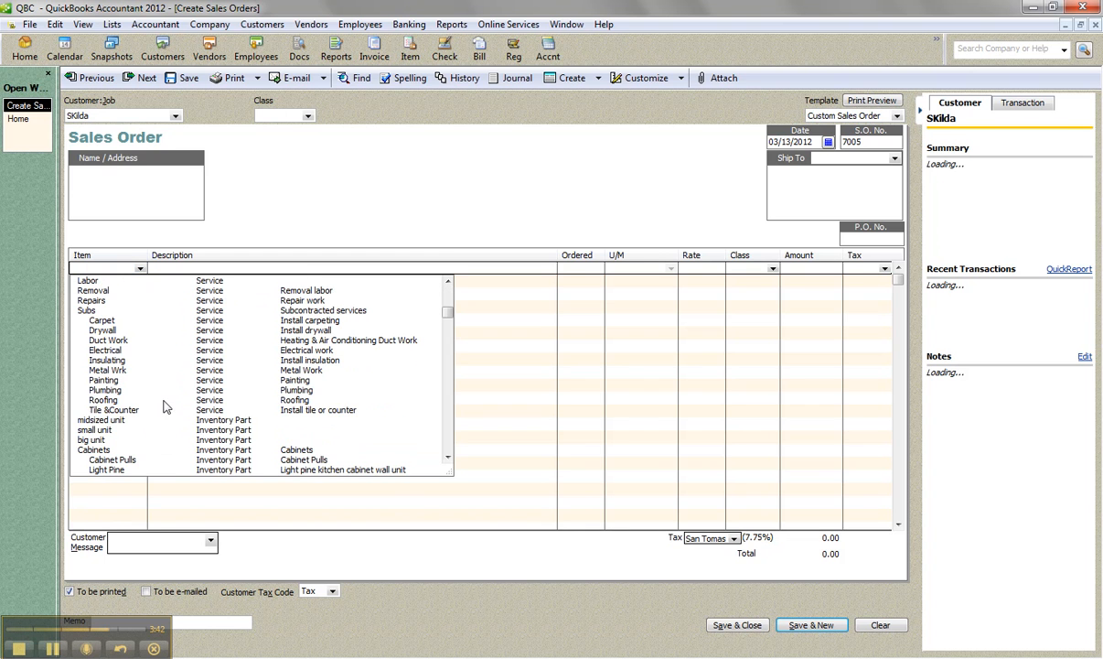
pyautogui.click(116, 422)
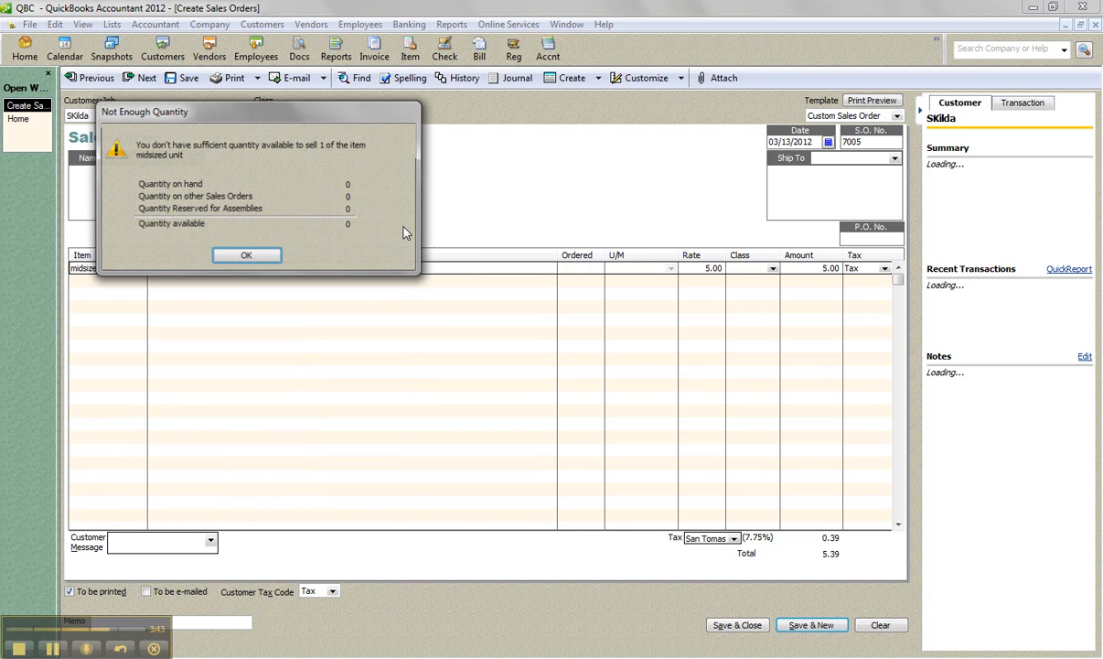
pyautogui.click(287, 258)
pyautogui.write('5')
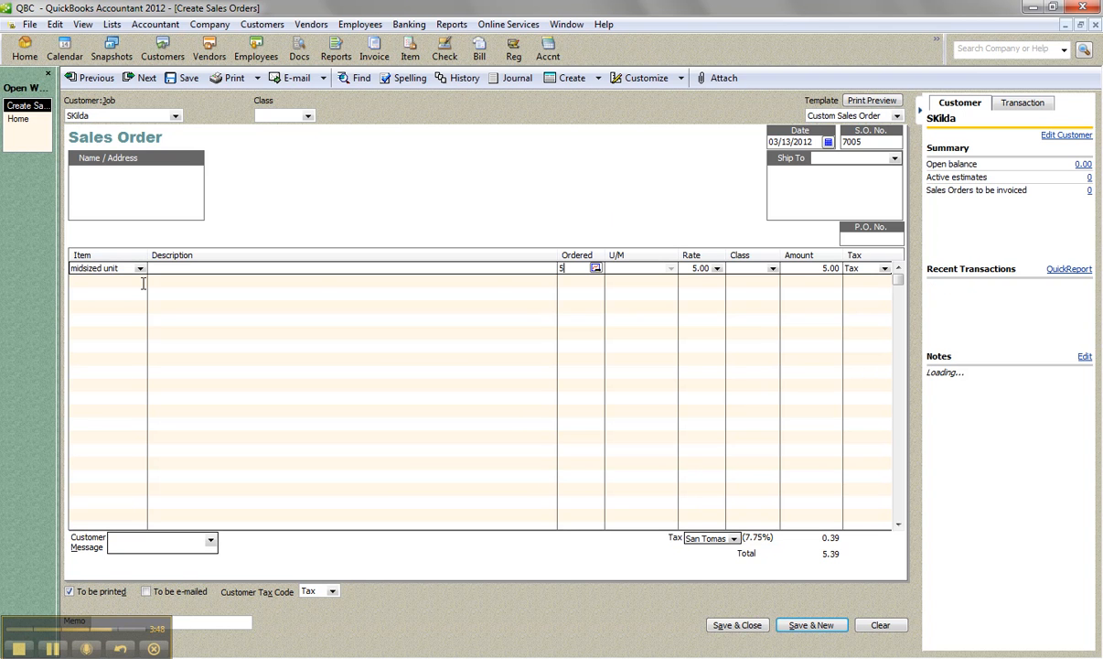
pyautogui.click(737, 626)
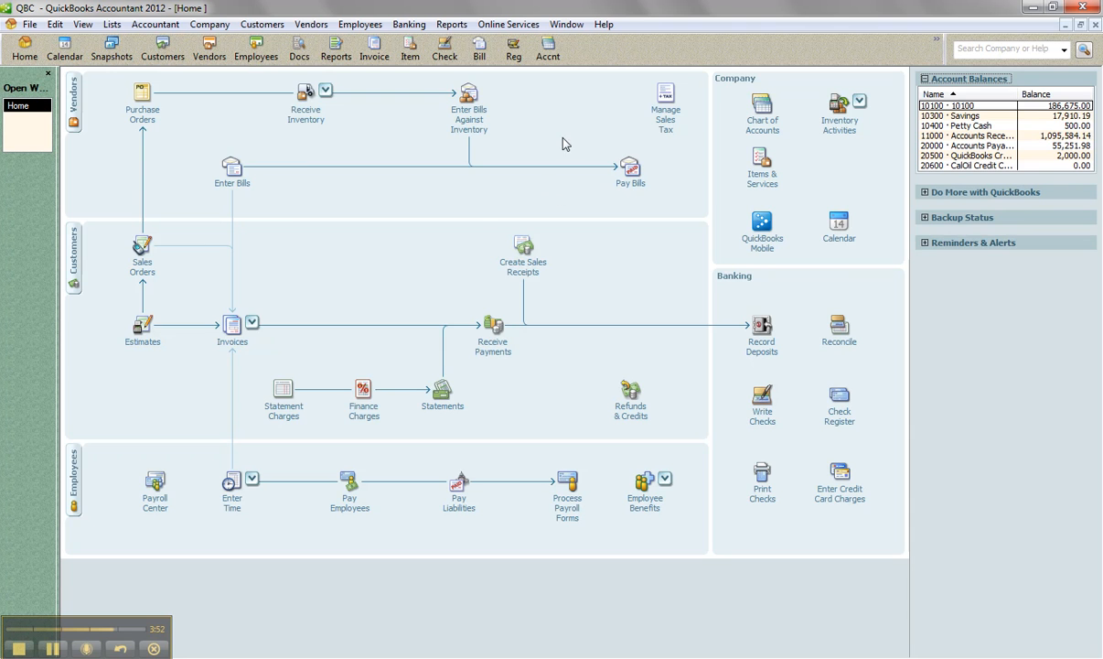
# In the Sales Order Fulfillment Worksheet, choose the sales order dated 03/13/2012 and open it.
pyautogui.click(263, 24)
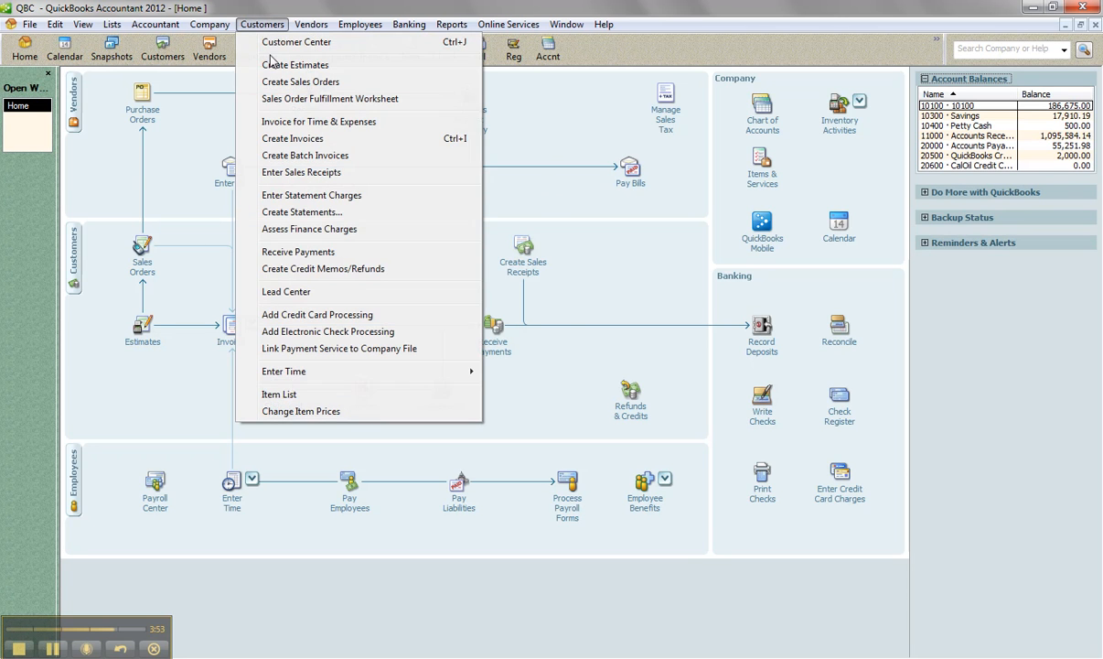
pyautogui.click(307, 100)
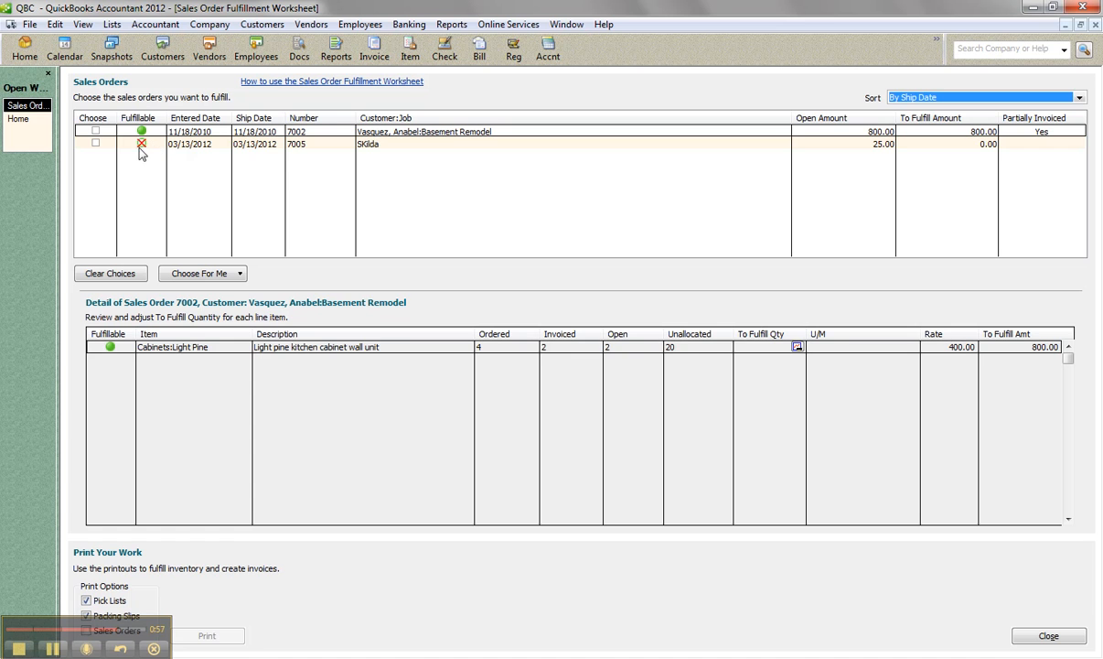
pyautogui.click(96, 144)
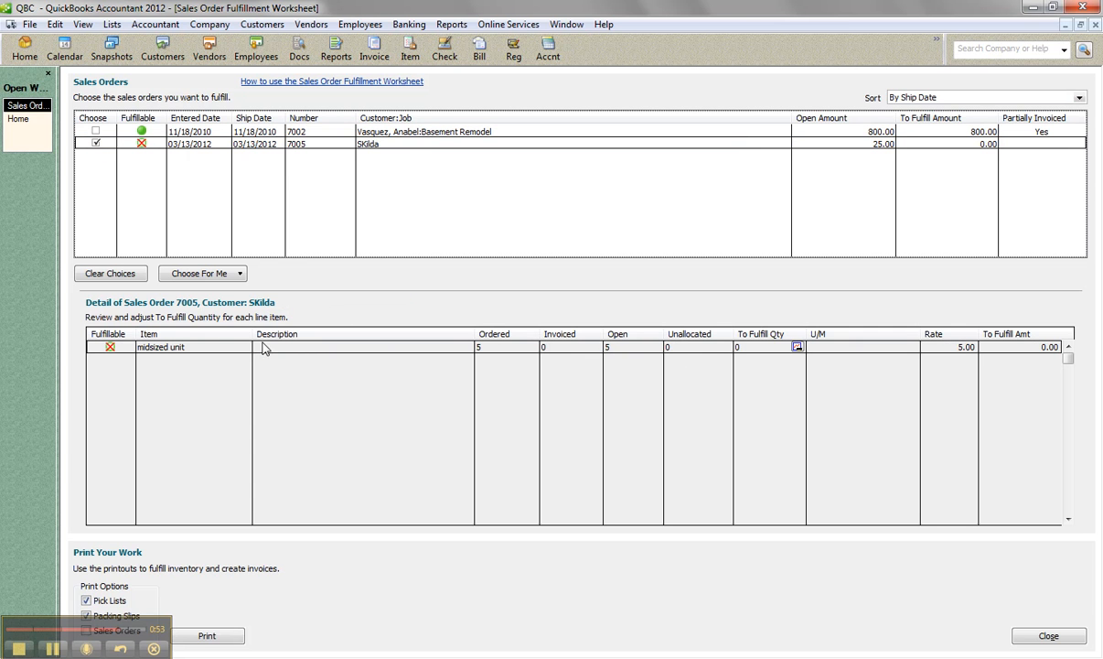
pyautogui.doubleClick(156, 146)
# Create a purchase order from the midsized unit sales order for all allowed items.
pyautogui.click(569, 78)
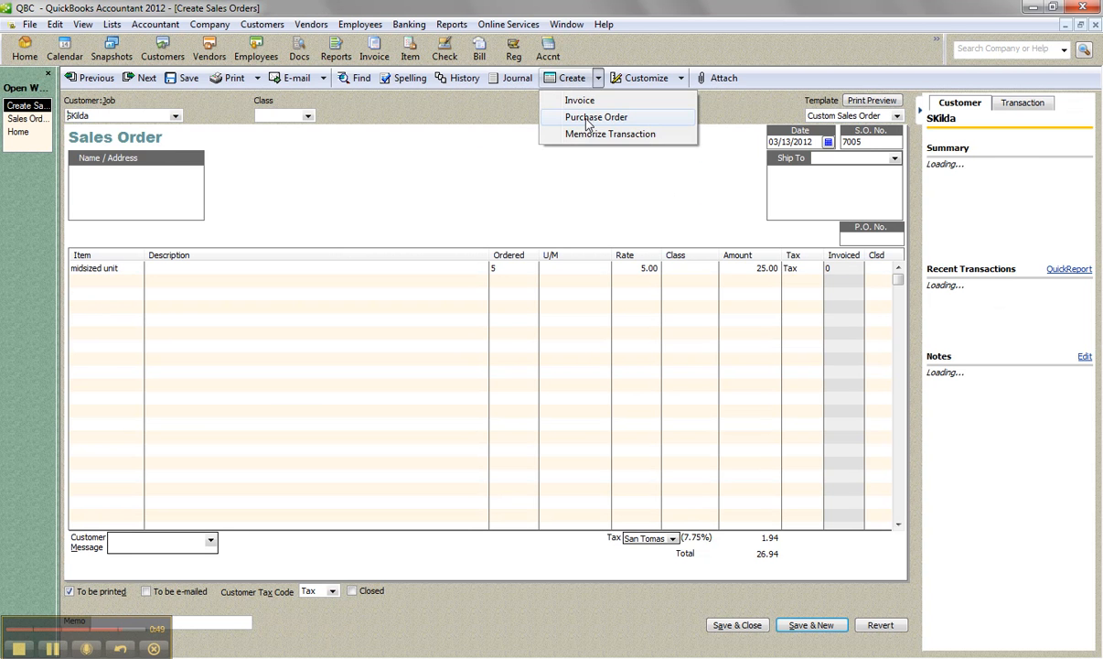
pyautogui.click(576, 122)
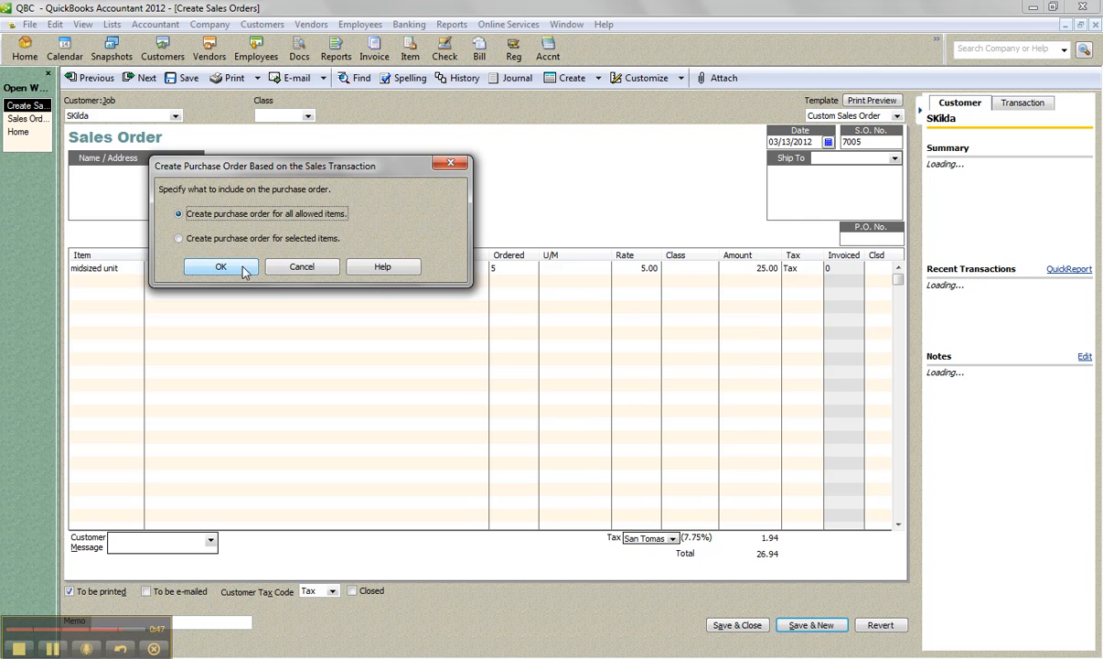
pyautogui.click(224, 265)
# Assign the vendor to the midsized unit purchase order, then save and close it.
pyautogui.click(152, 118)
pyautogui.write('DSeet')
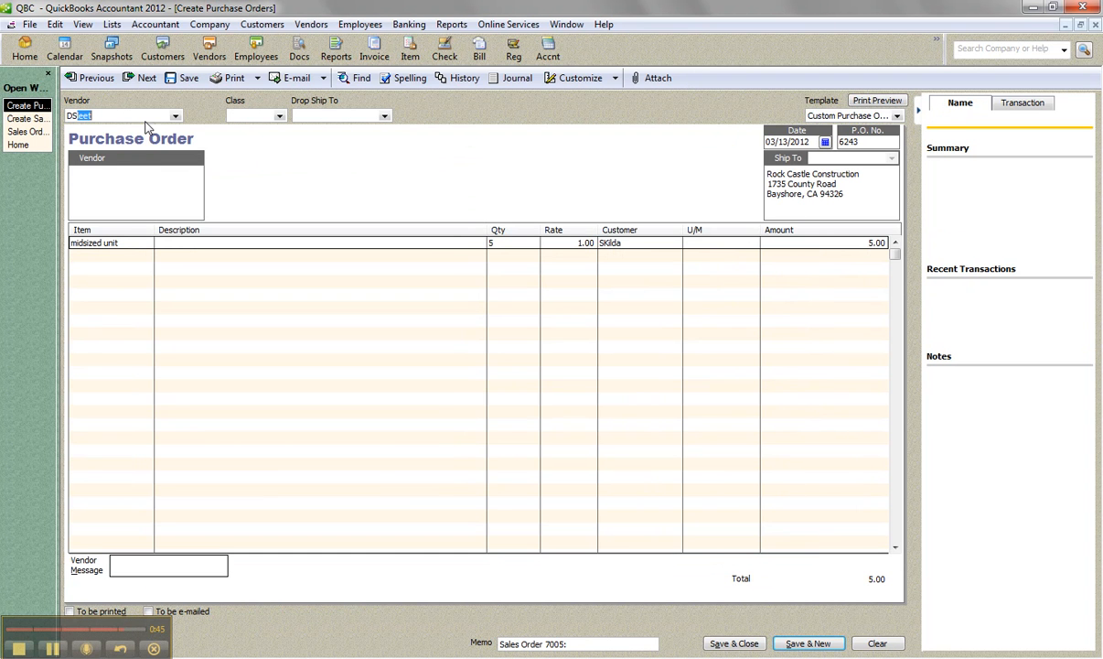
pyautogui.click(732, 644)
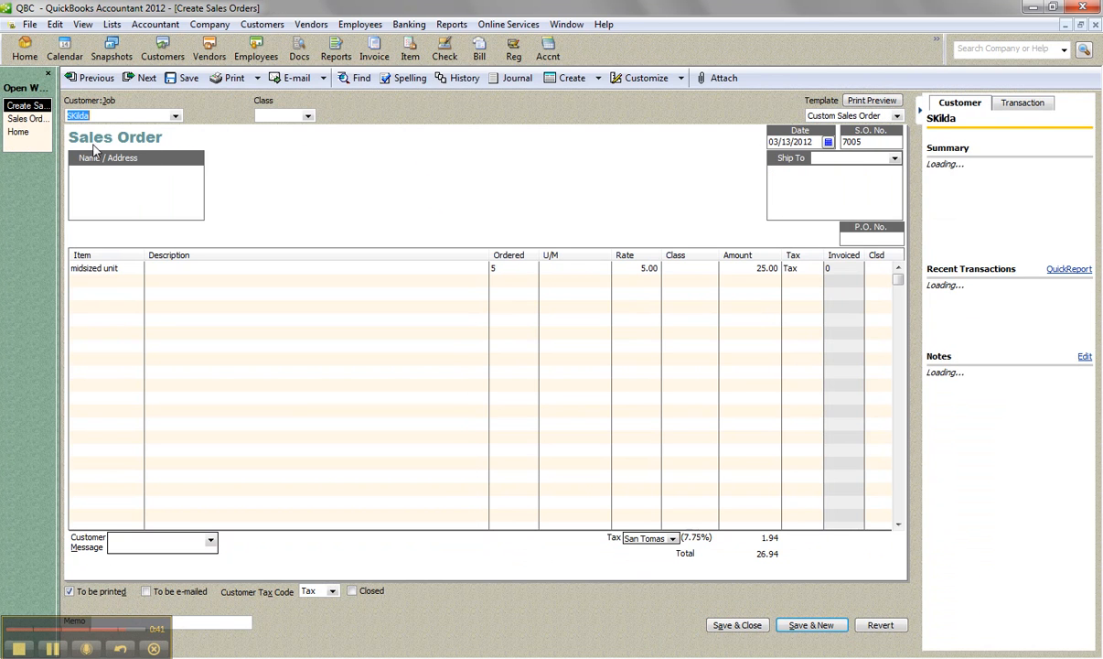
# Start an item receipt without a bill, enter the vendor's name, and choose to receive against the vendor's open purchase orders.
pyautogui.click(17, 132)
pyautogui.click(326, 91)
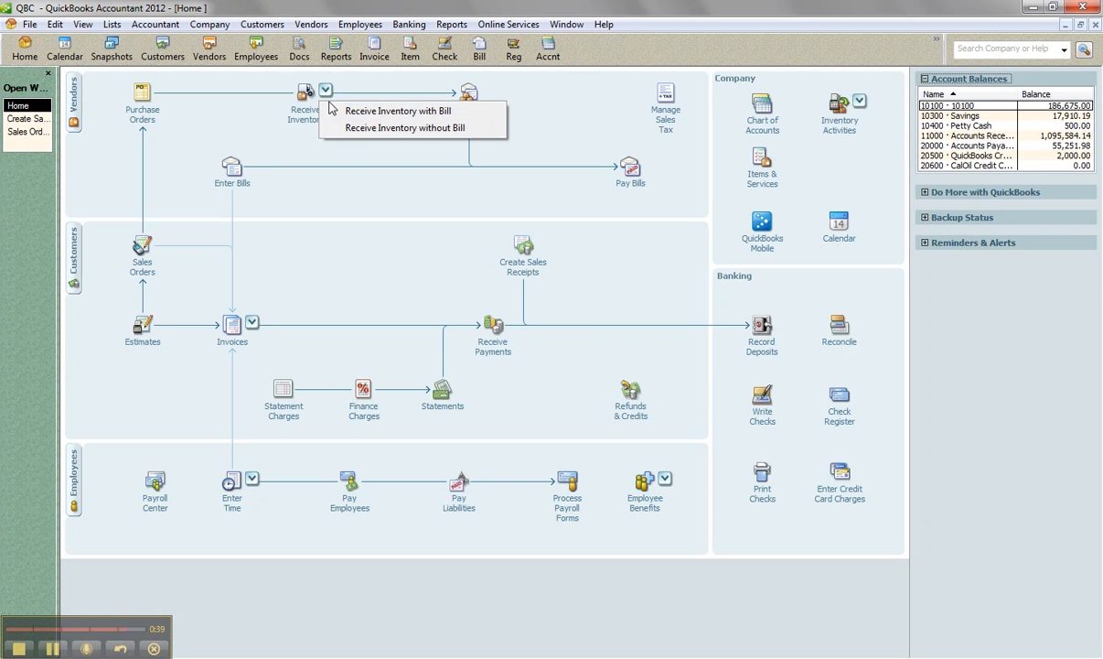
pyautogui.click(368, 127)
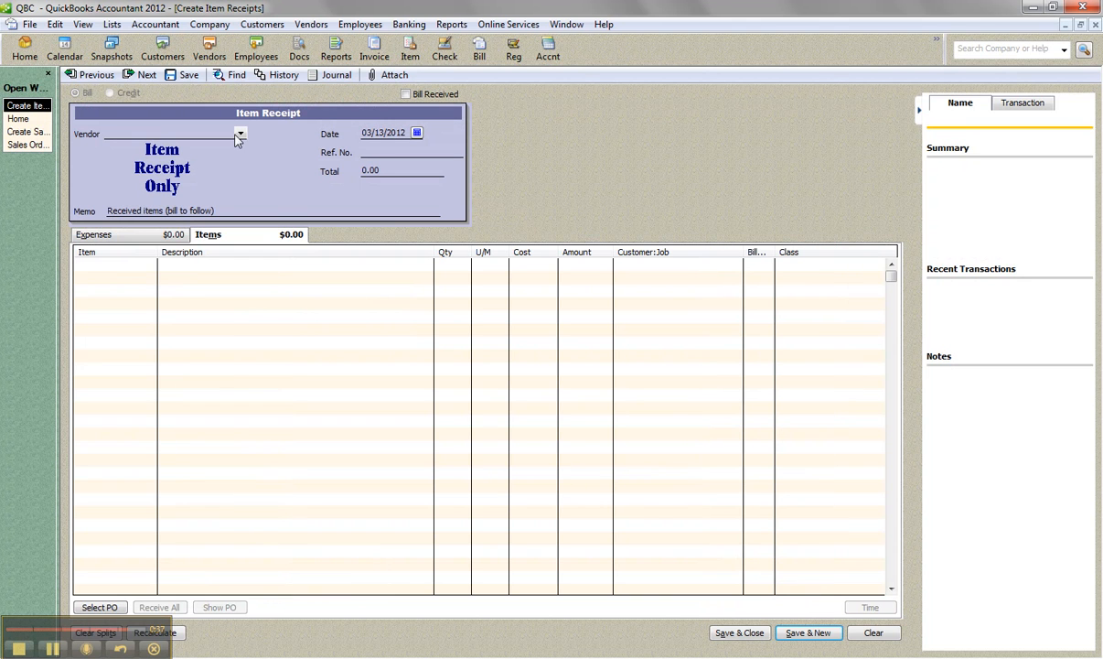
pyautogui.write('DSleet')
pyautogui.press('Tab')
pyautogui.click(489, 212)
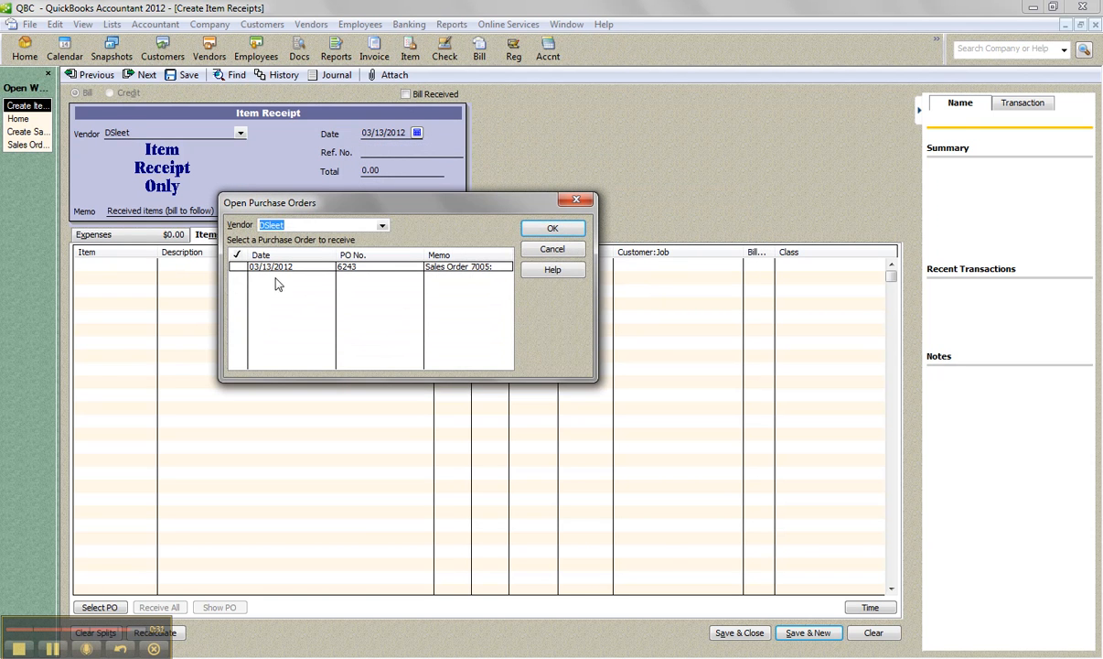
# Receive the items from the purchase order dated 03/13/2012, then save and close the item receipt.
pyautogui.click(238, 266)
pyautogui.click(549, 230)
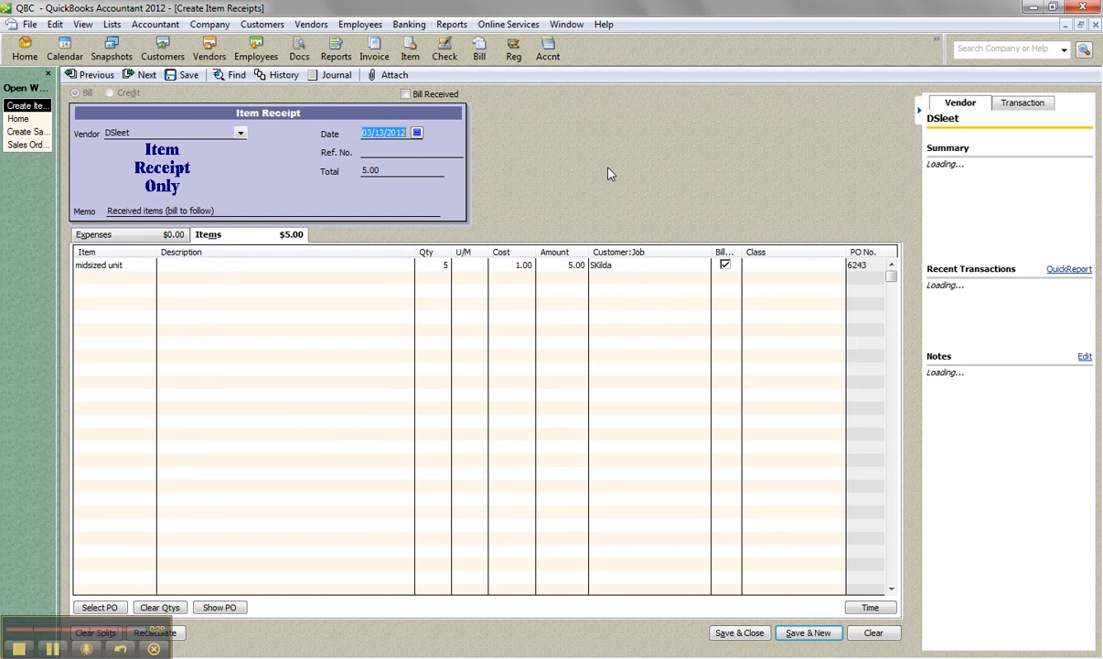
pyautogui.click(739, 632)
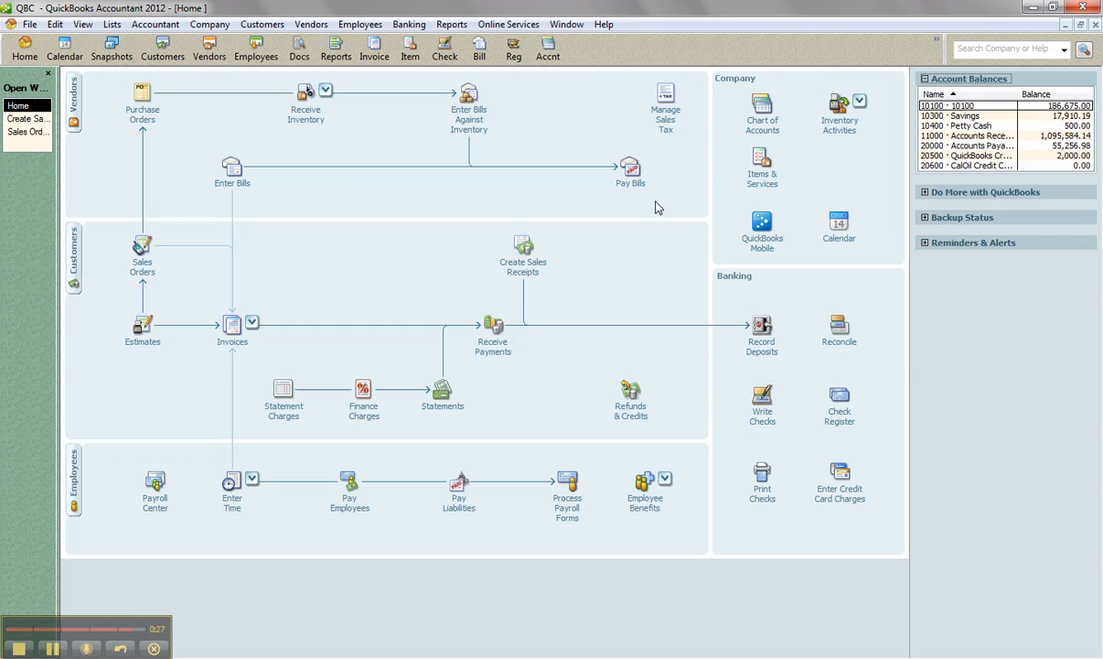
# Bring up the Sales Order Fulfillment Worksheet, then close and reopen it to refresh the fulfillable status of the sales orders.
pyautogui.click(263, 24)
pyautogui.click(279, 100)
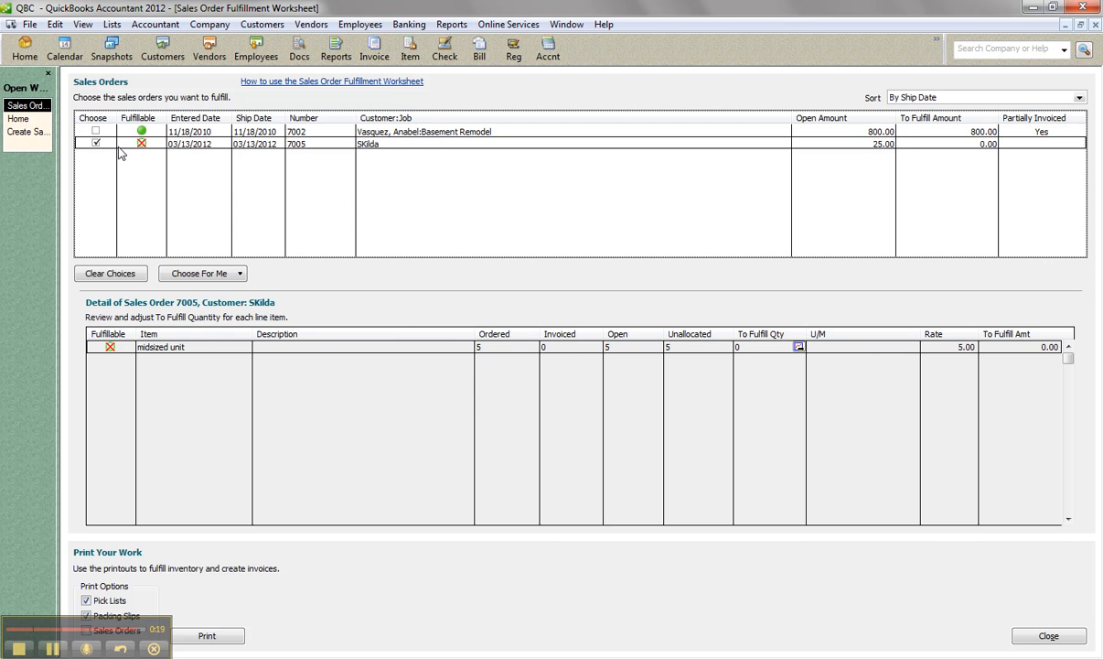
pyautogui.click(95, 131)
pyautogui.click(459, 201)
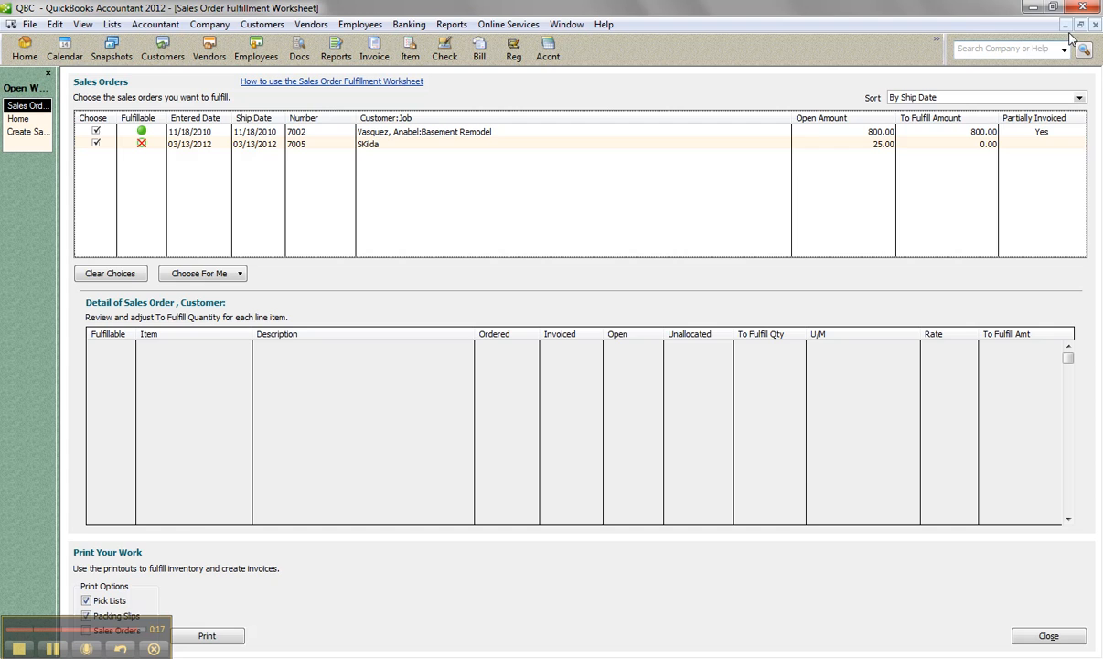
pyautogui.click(1096, 25)
pyautogui.click(491, 252)
pyautogui.click(245, 23)
pyautogui.click(279, 100)
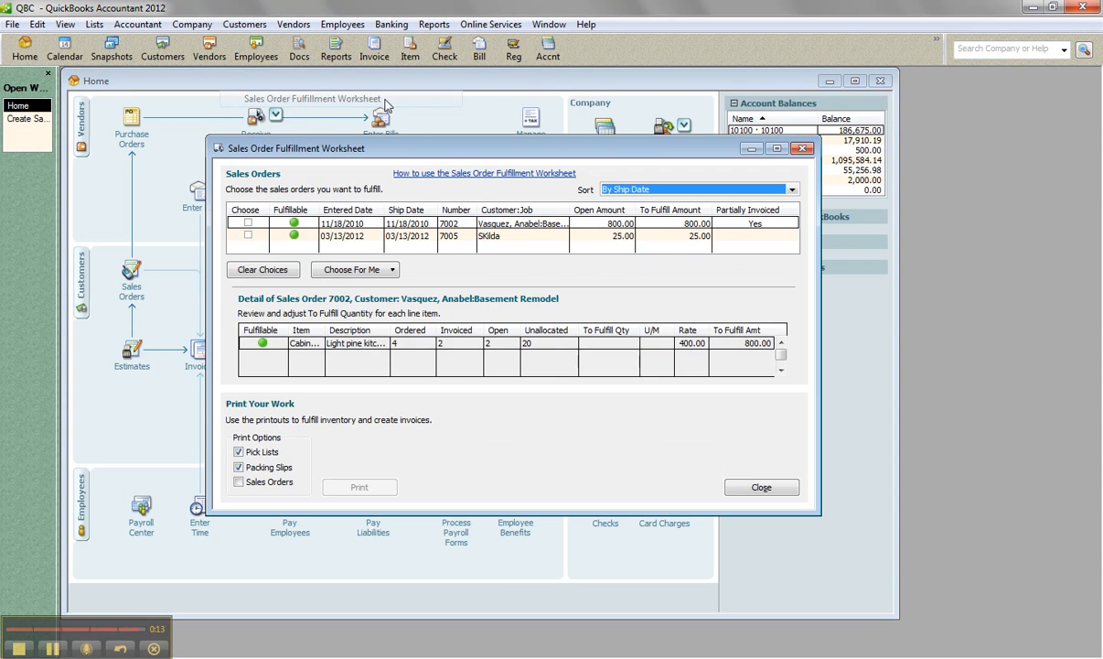
# Open the sales order dated 03/13/2012 from the worksheet and create an invoice from it for the 5 midsized units.
pyautogui.doubleClick(309, 240)
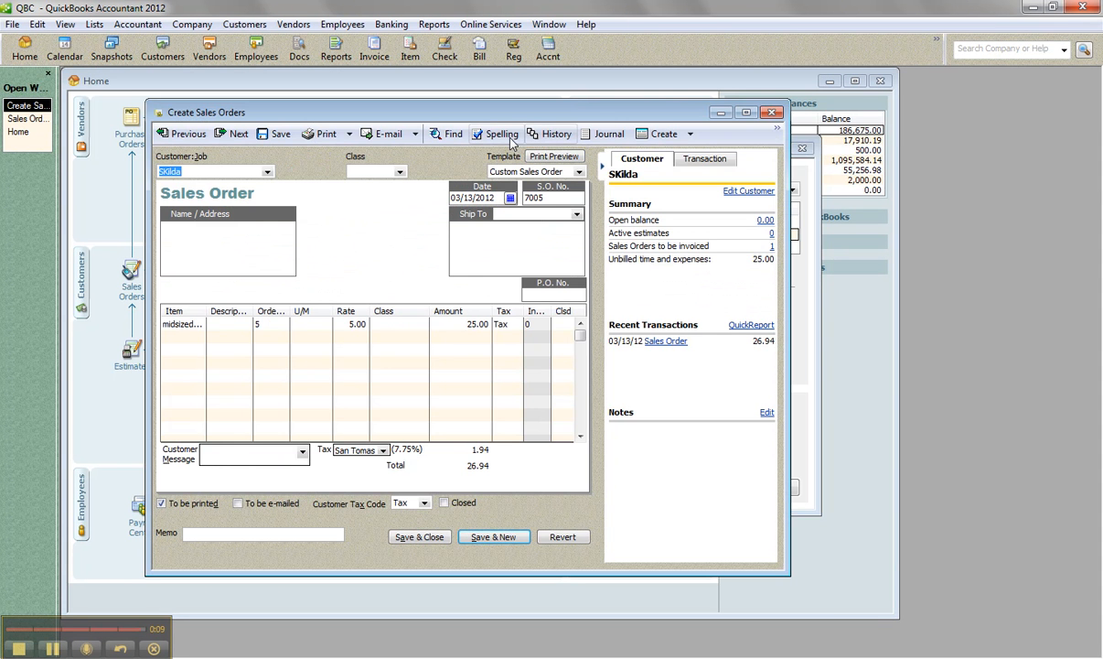
pyautogui.click(690, 135)
pyautogui.click(677, 157)
pyautogui.click(180, 206)
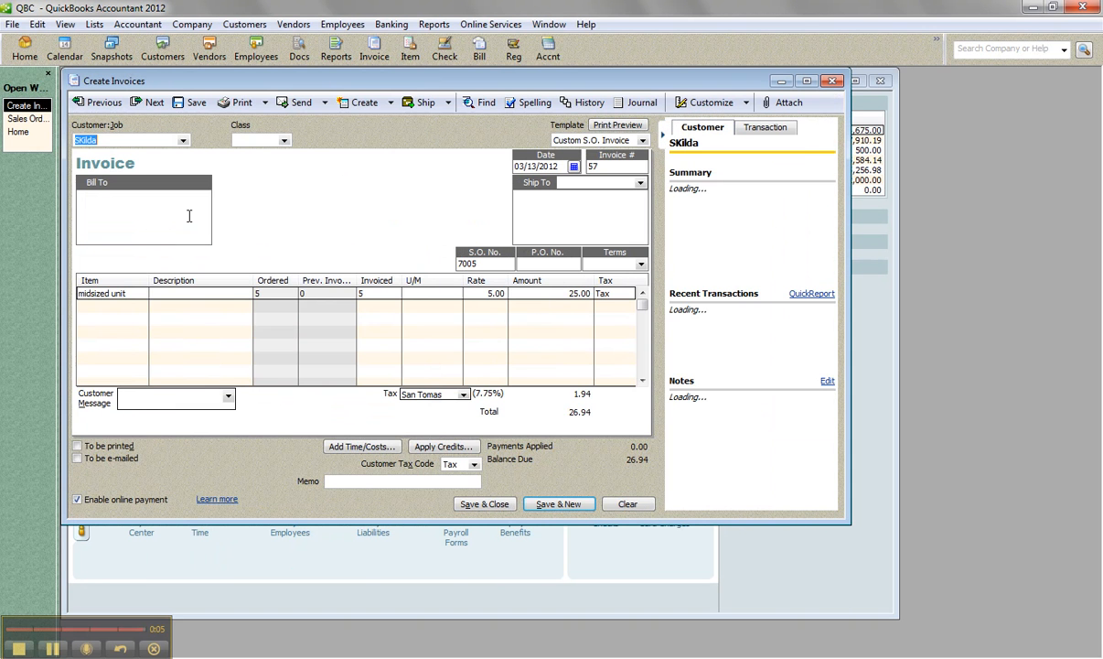